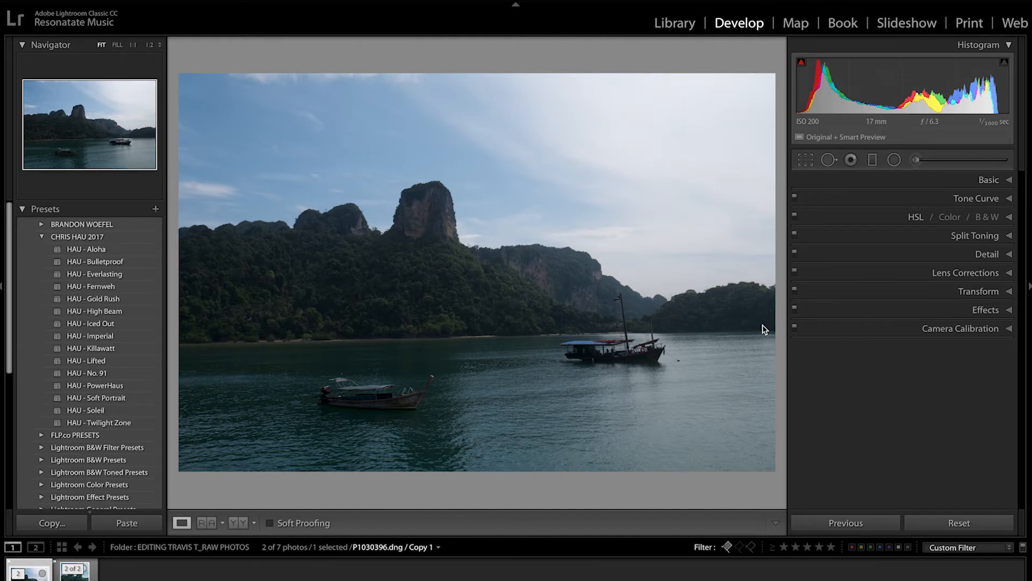
- Crop the photo to a vertical 4 x 5 / 8 x 10 frame around the nearer boat and the rock peak
left_click(806, 160)
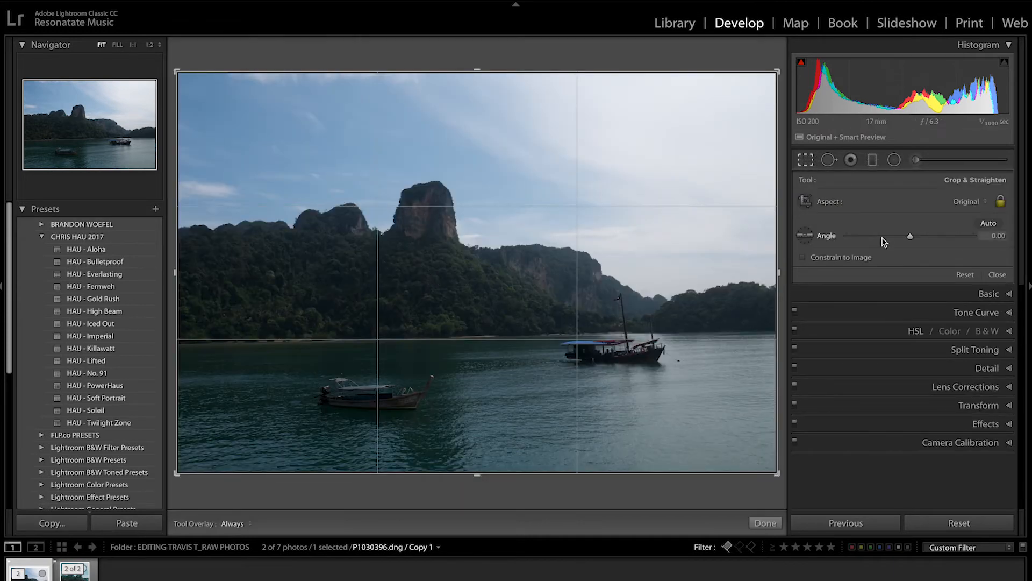
left_click(805, 159)
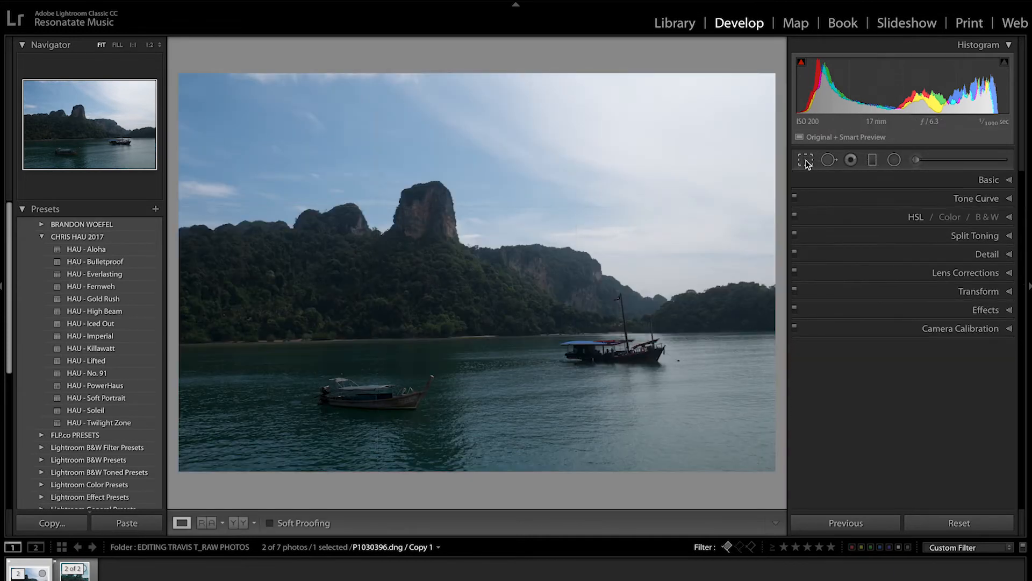
left_click(806, 159)
left_click(962, 201)
left_click(916, 237)
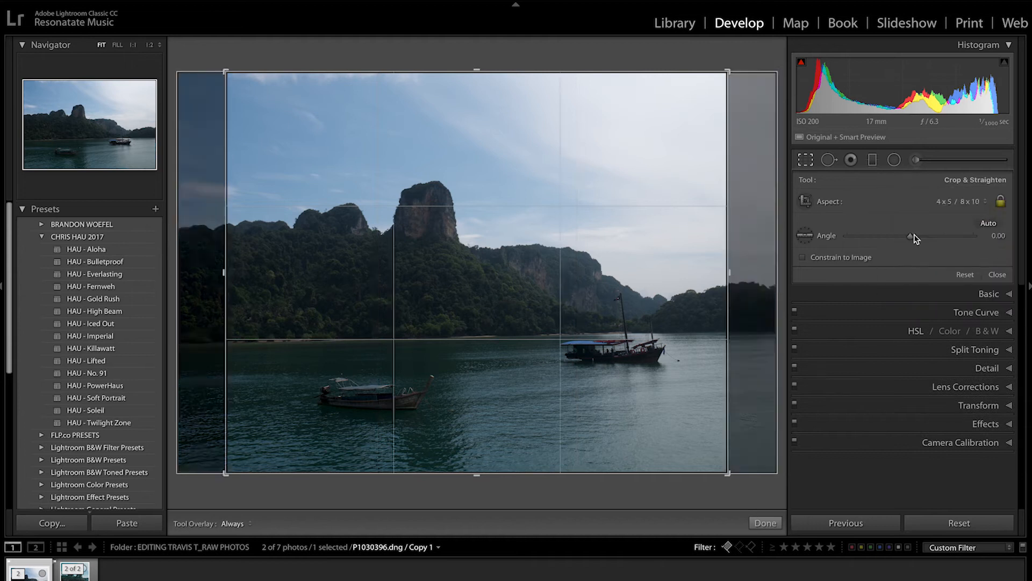
key("x")
left_click_drag(442, 326, 553, 327)
key("Return")
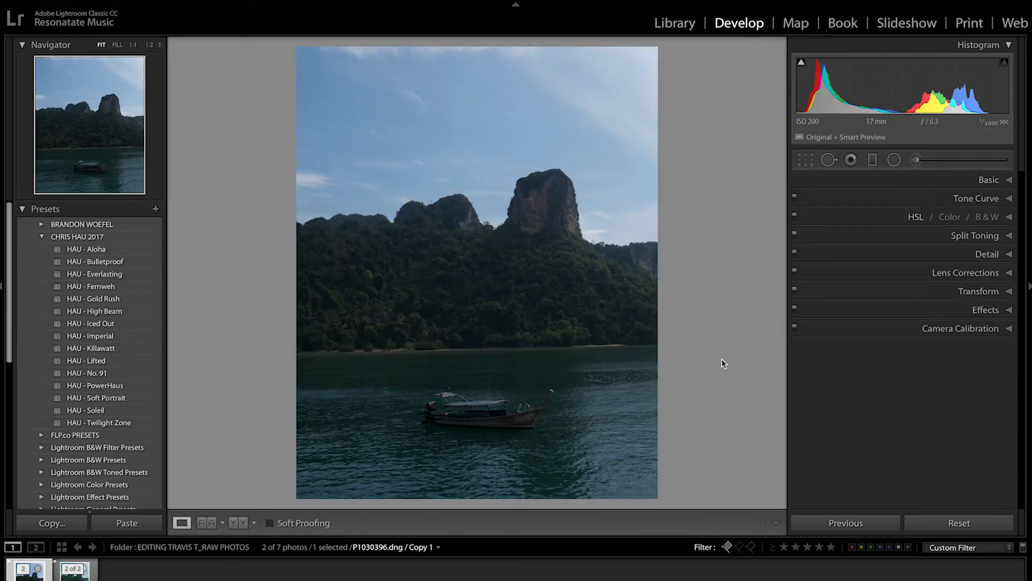
- Apply the Auto Upright perspective correction, slightly reposition the crop, and compare the photo without and with the transform
left_click(978, 290)
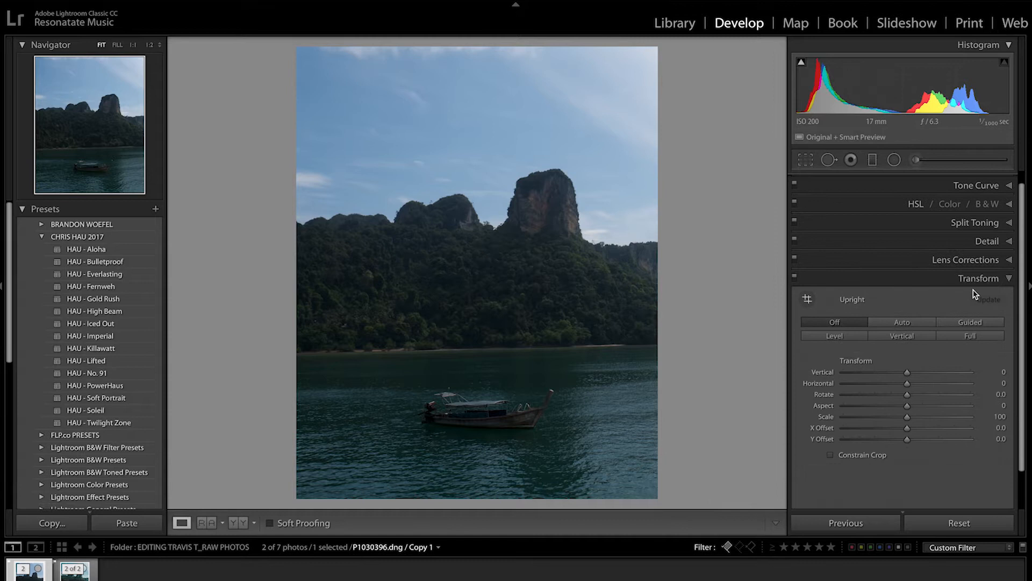
left_click(912, 322)
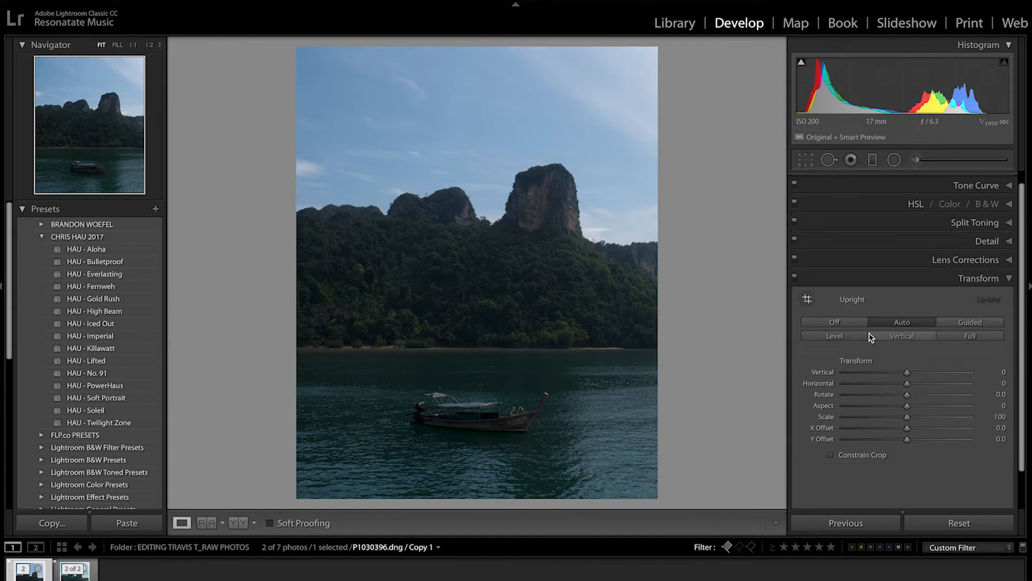
left_click(813, 162)
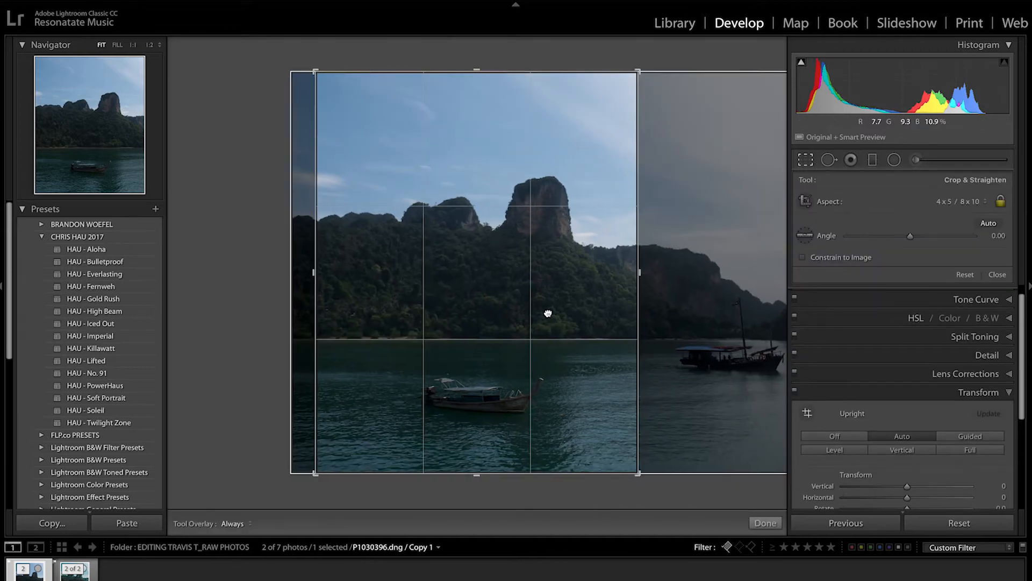
key("Return")
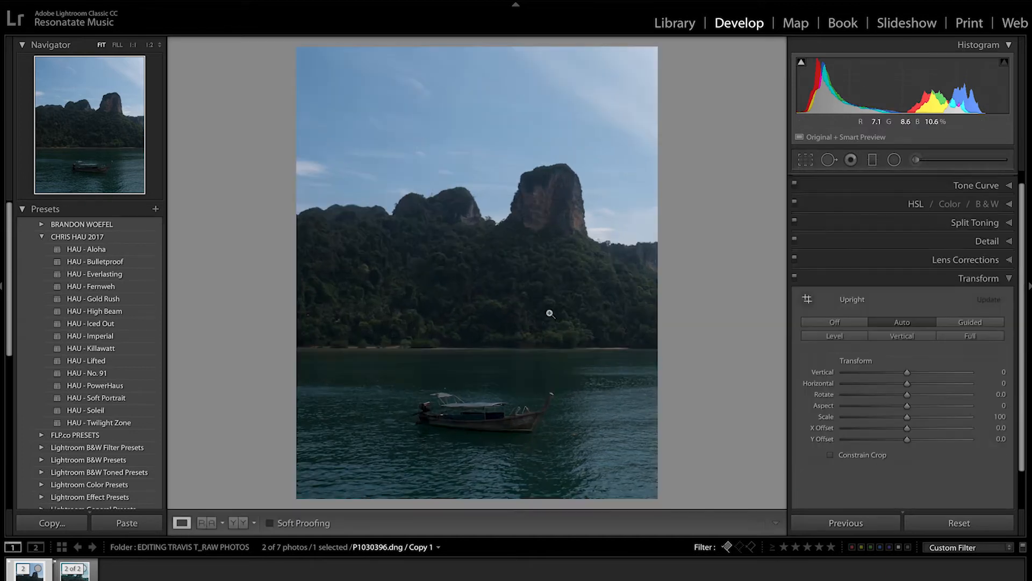
left_click(795, 277)
left_click(795, 277)
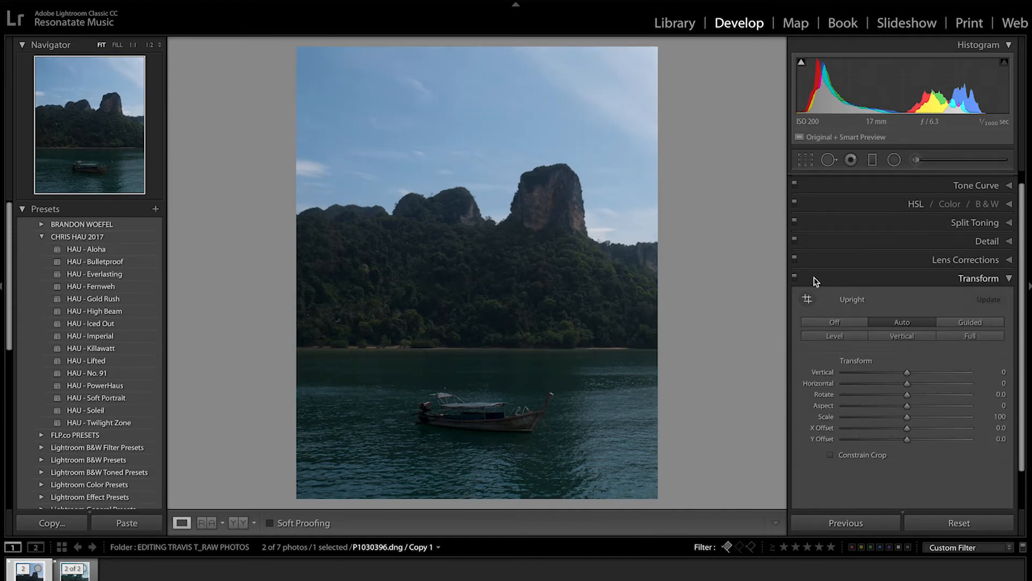
- Apply the automatic tone adjustment to the photo
left_click(934, 285)
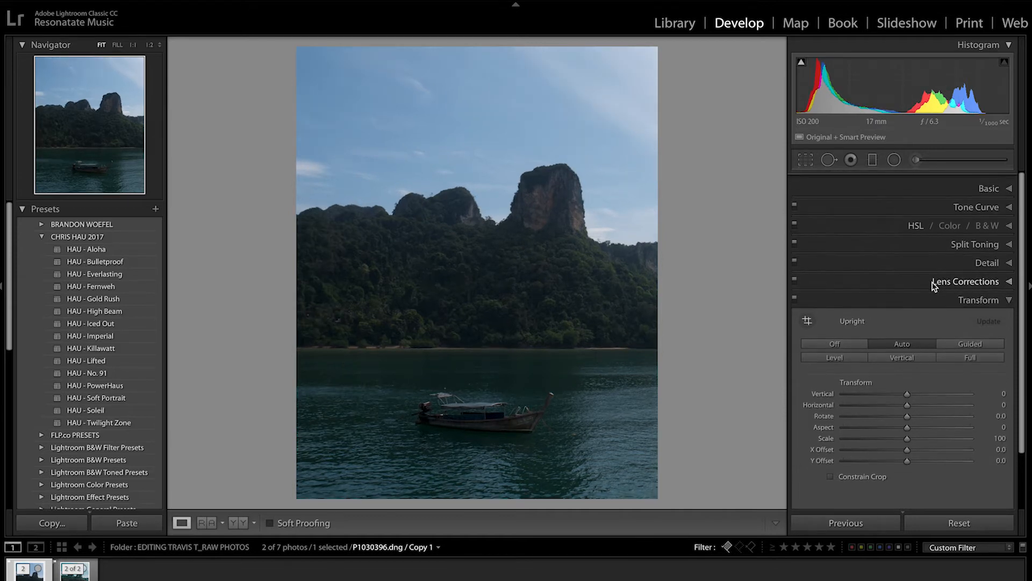
left_click(957, 181)
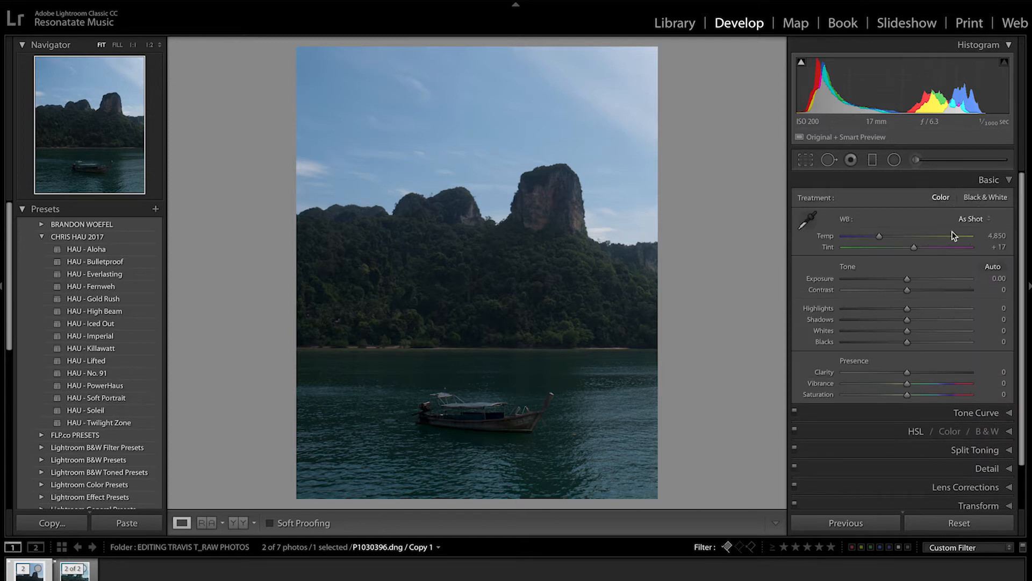
left_click(993, 267)
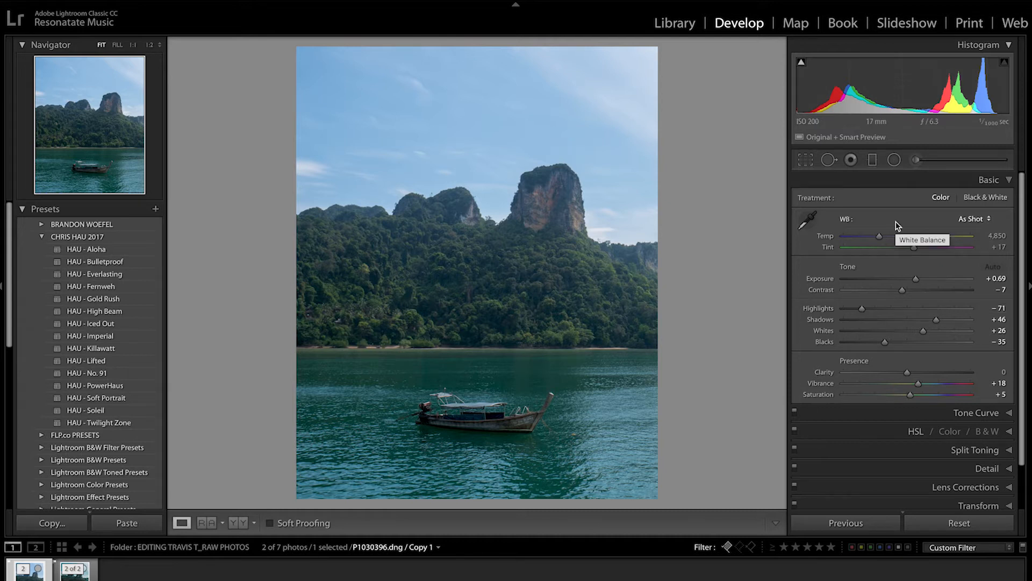
- In the camera calibration, set the Blue Primary hue to −66 and the Red Primary hue to +17
scroll(849, 457, "down", 2)
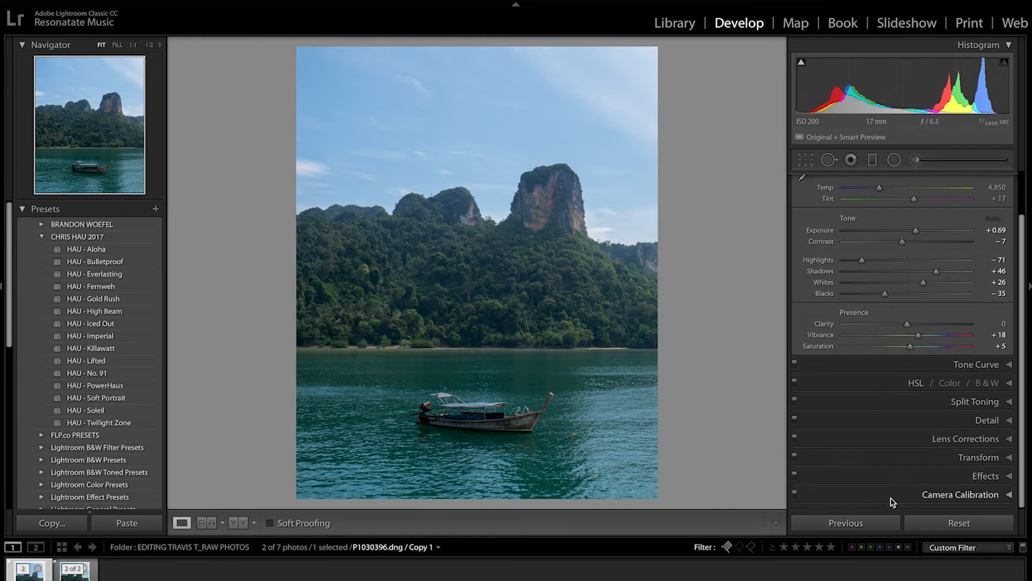
left_click(893, 501)
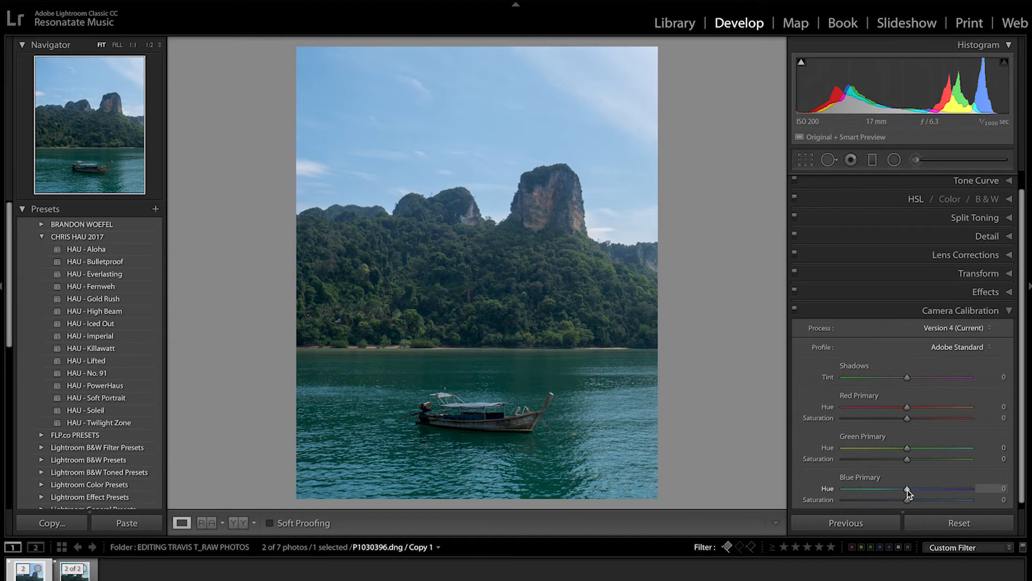
left_click_drag(908, 492, 865, 488)
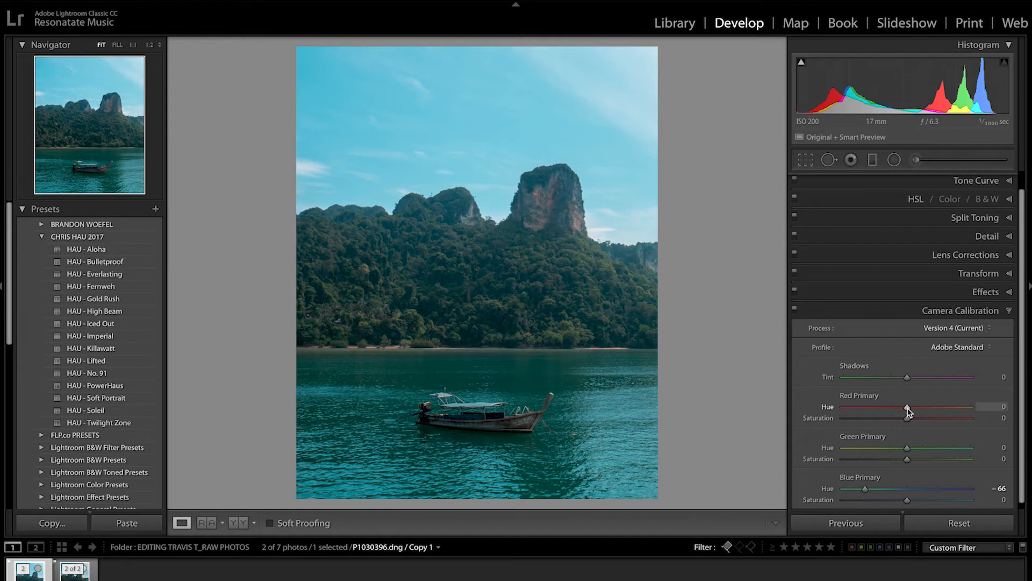
left_click_drag(907, 409, 918, 409)
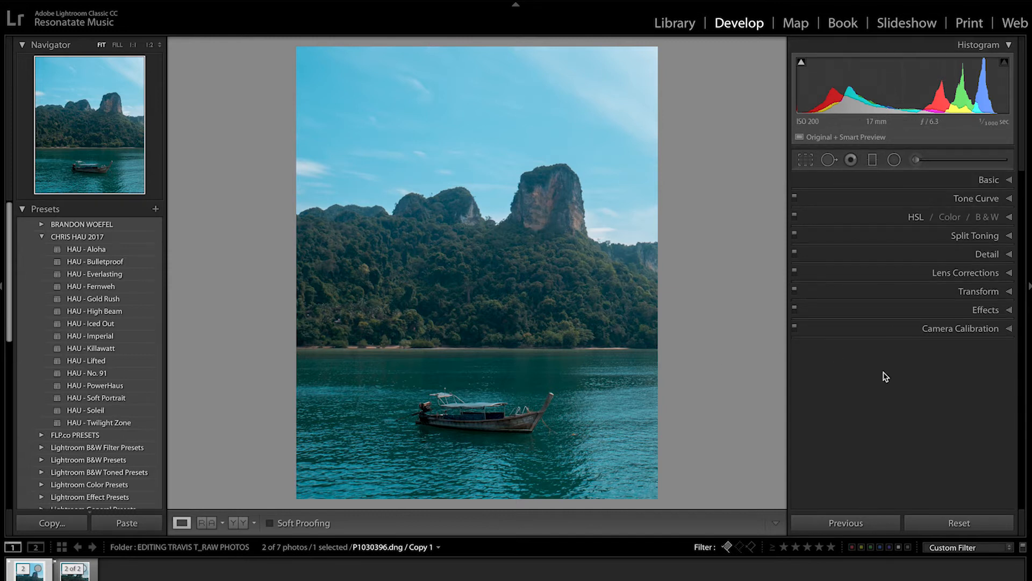
- Set Exposure to +0.15, Contrast to −32, Highlights to −80, Shadows to +95, Whites to +40 and Blacks to −30
left_click(913, 175)
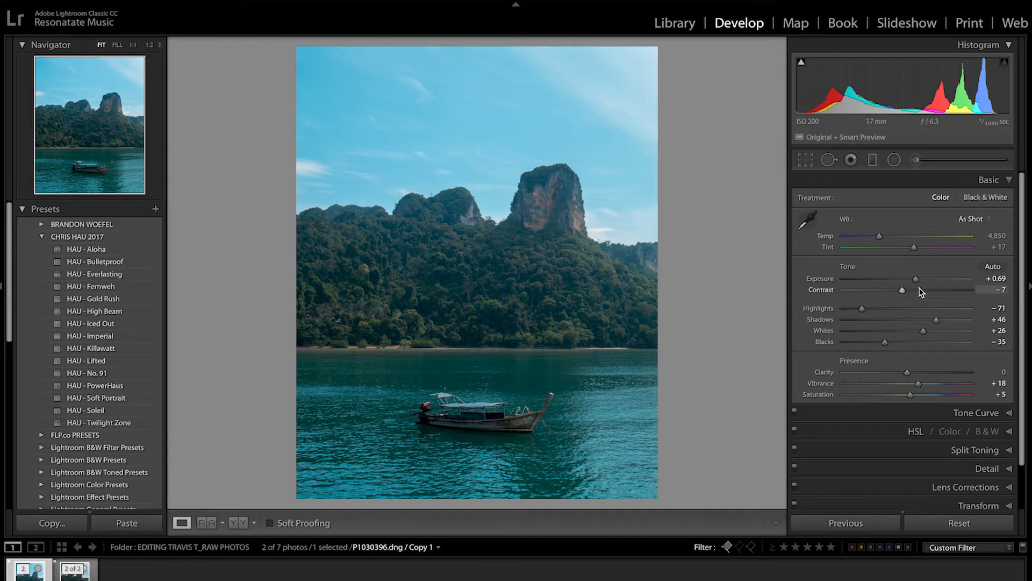
left_click_drag(916, 280, 887, 291)
left_click_drag(862, 308, 856, 308)
mouse_move(936, 320)
left_mouse_down()
mouse_move(969, 323)
mouse_move(933, 332)
left_mouse_up()
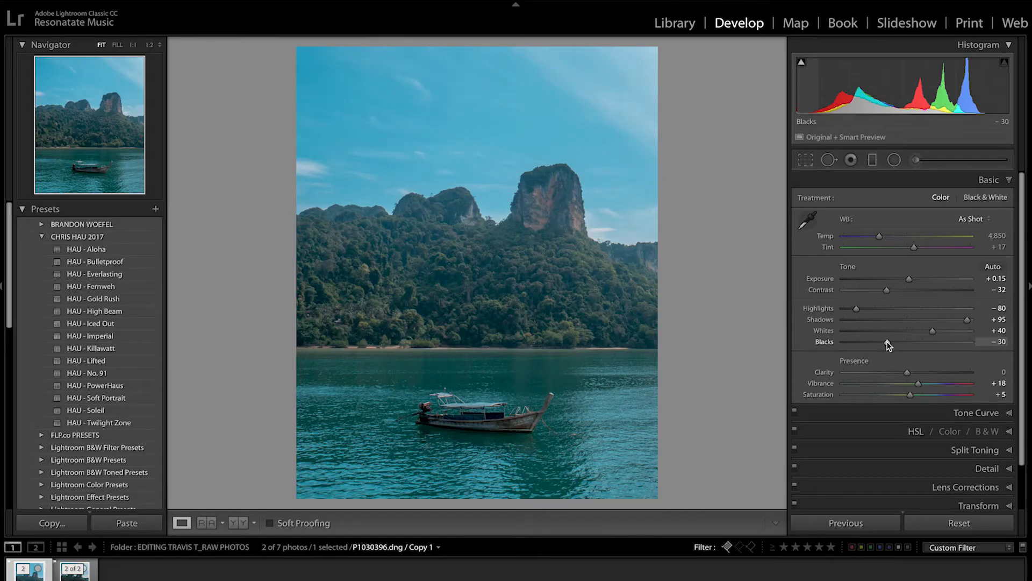
- Set Clarity to +28, Vibrance to +63 and Saturation to −63
left_click_drag(907, 372, 922, 375)
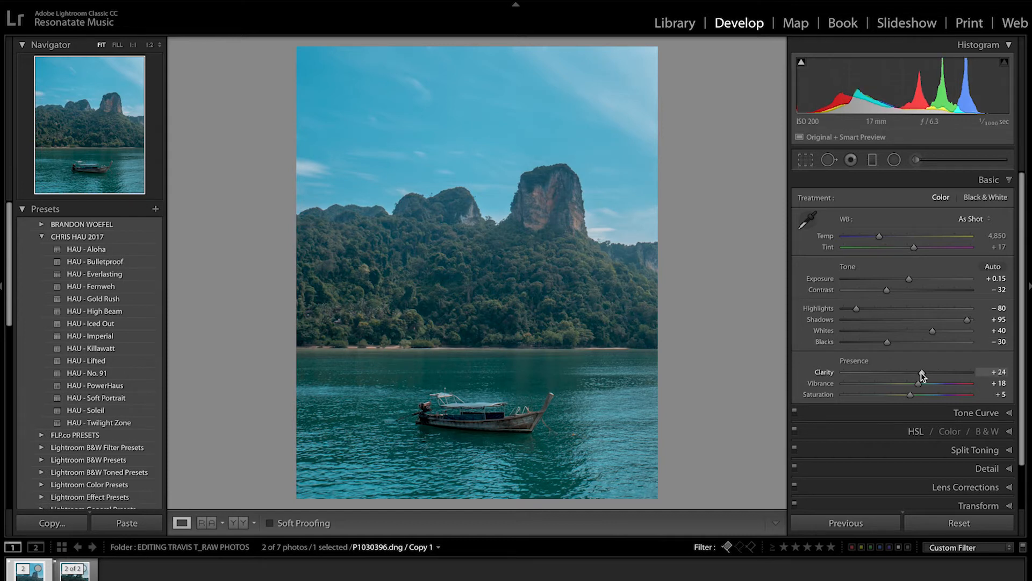
left_click_drag(923, 374, 924, 374)
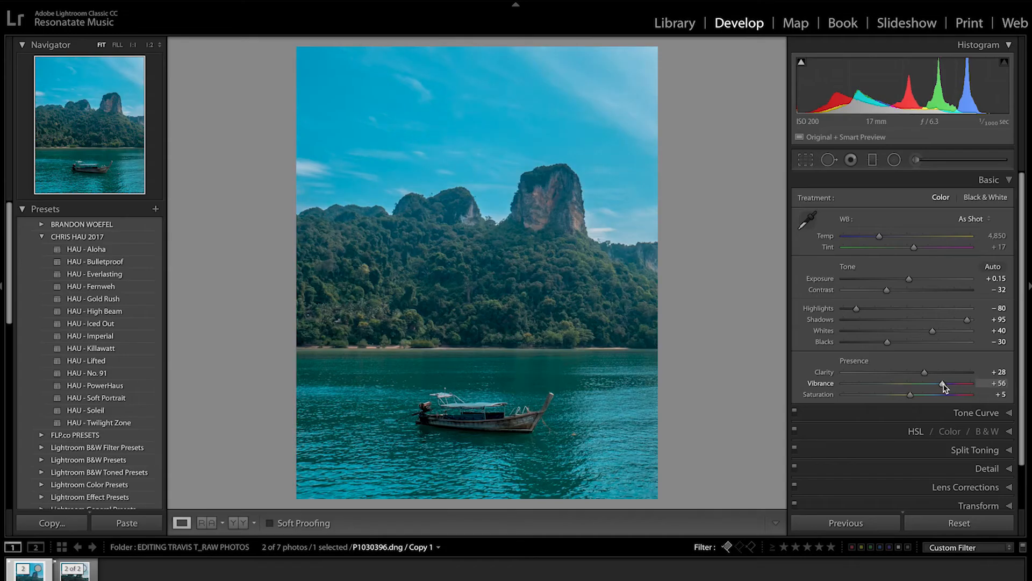
left_click_drag(945, 387, 866, 394)
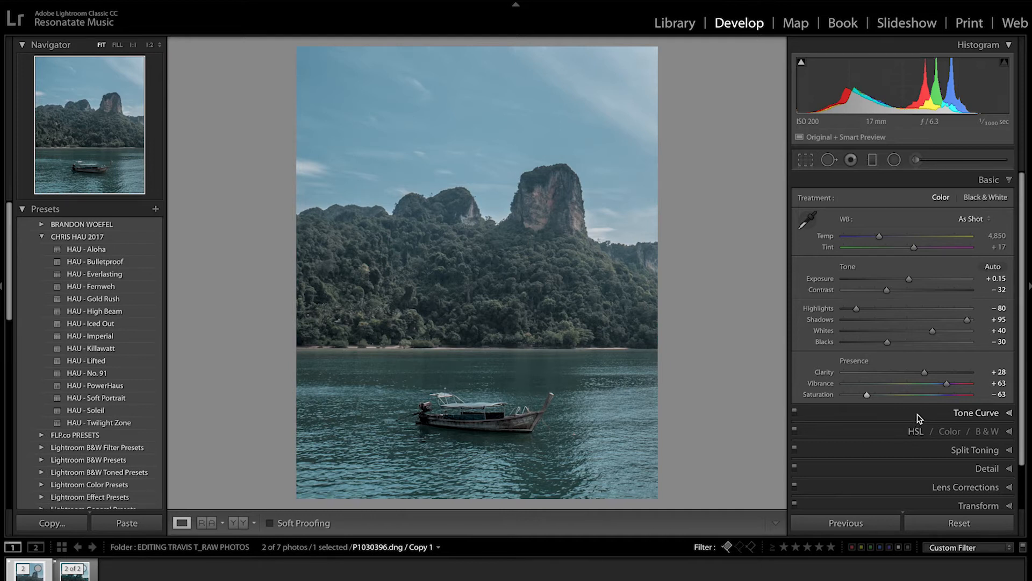
- Shape the RGB tone curve into an S with its black point at 6.7% and white point at 94.1%, and compare before and after
left_click(919, 419)
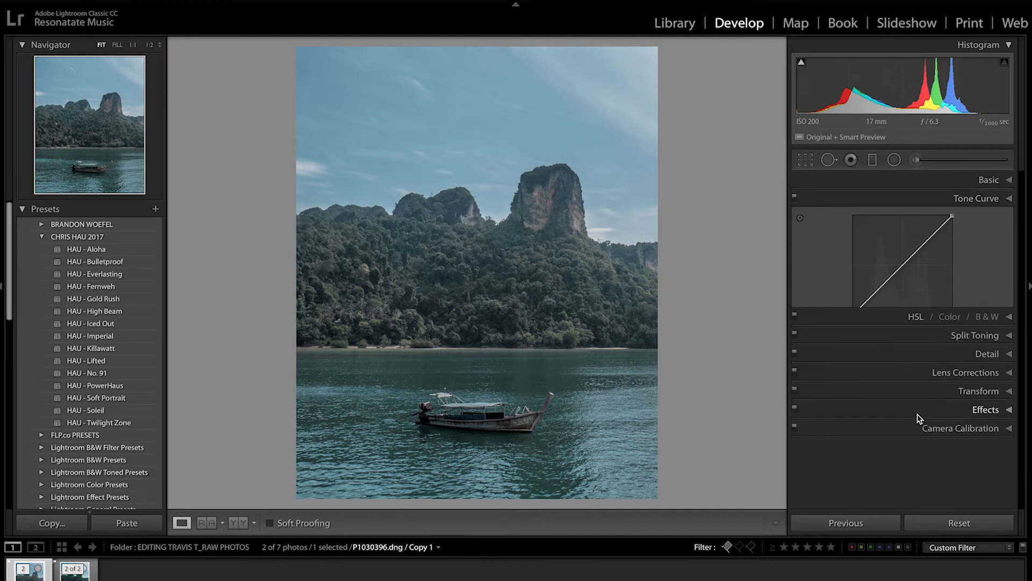
left_click(878, 290)
left_click(902, 265)
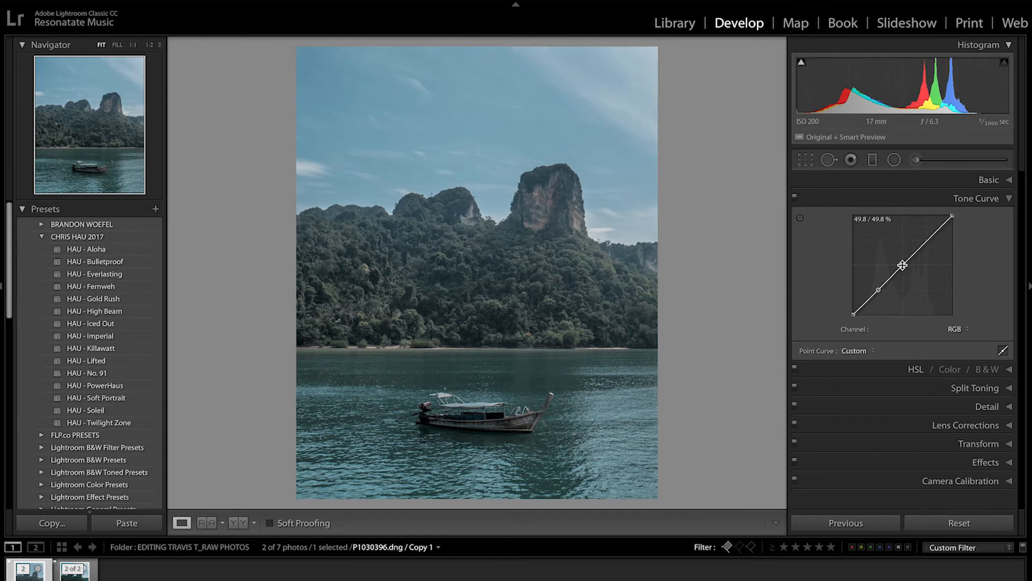
left_click(929, 239)
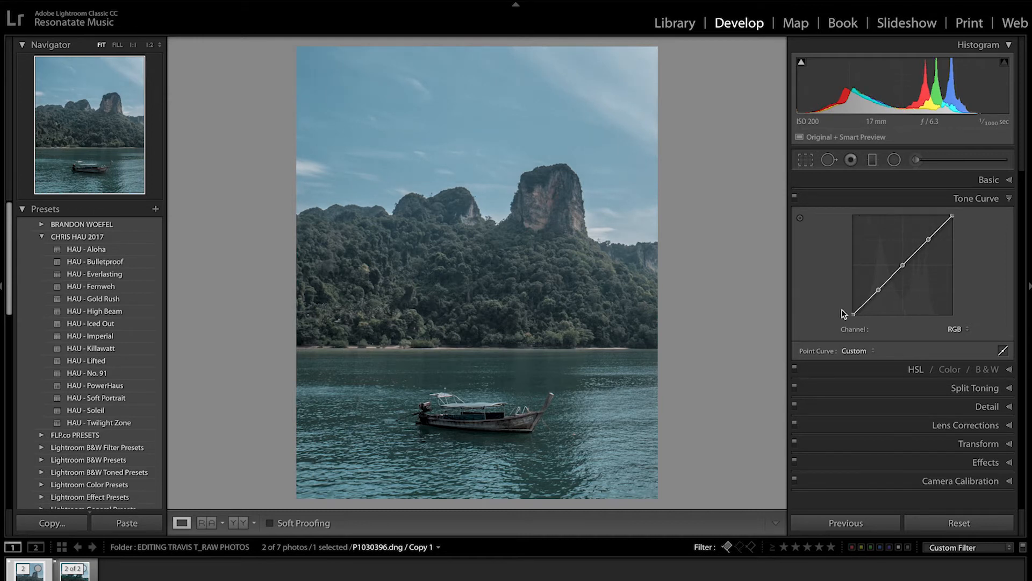
left_click_drag(853, 314, 853, 308)
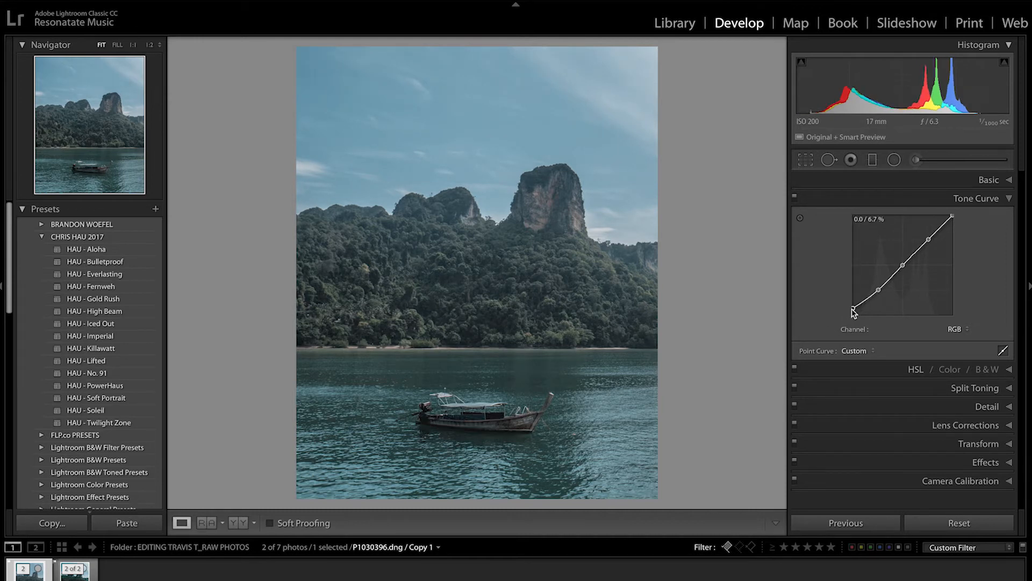
left_click_drag(878, 290, 957, 221)
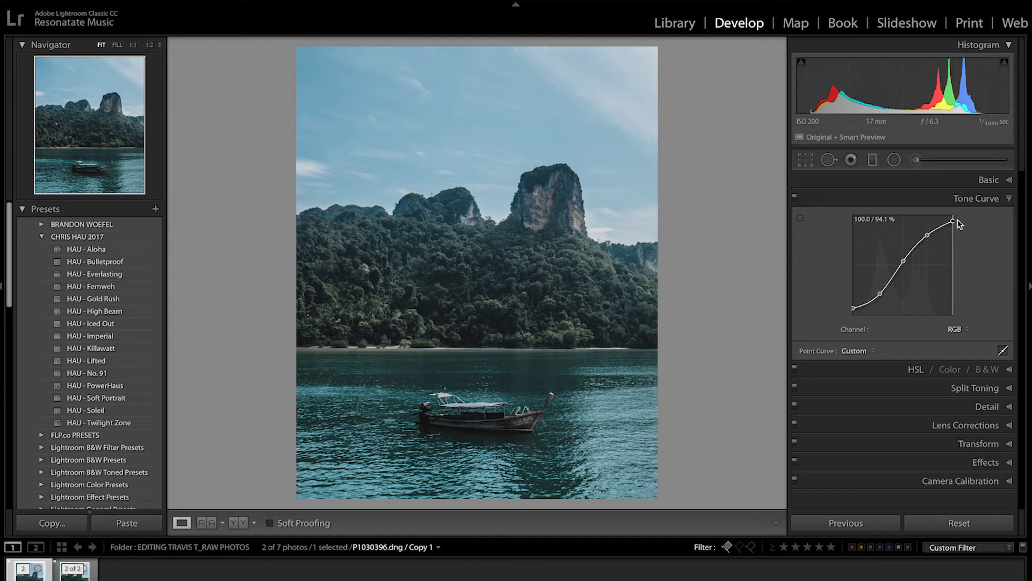
left_click_drag(936, 229, 934, 228)
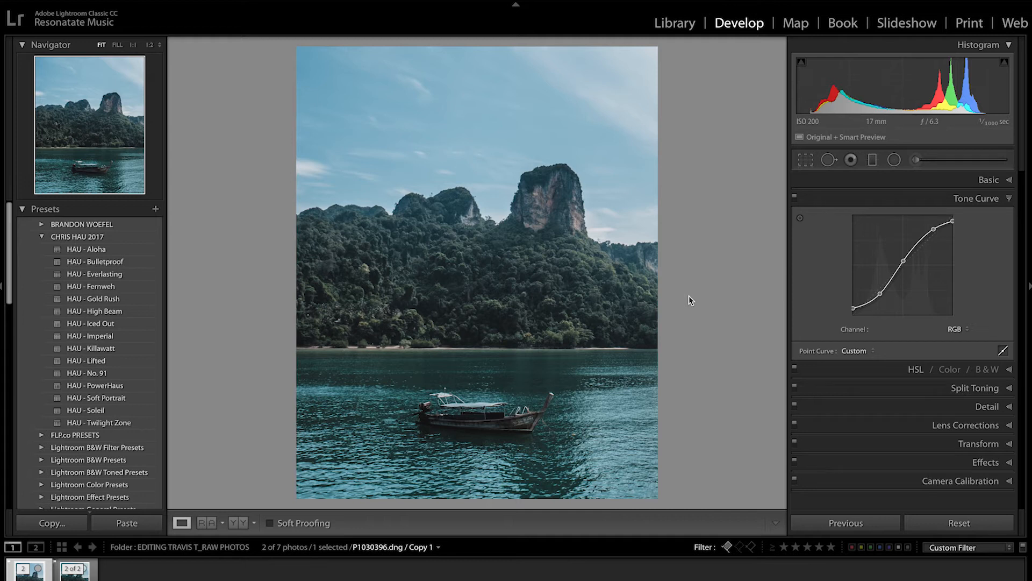
key("backslash")
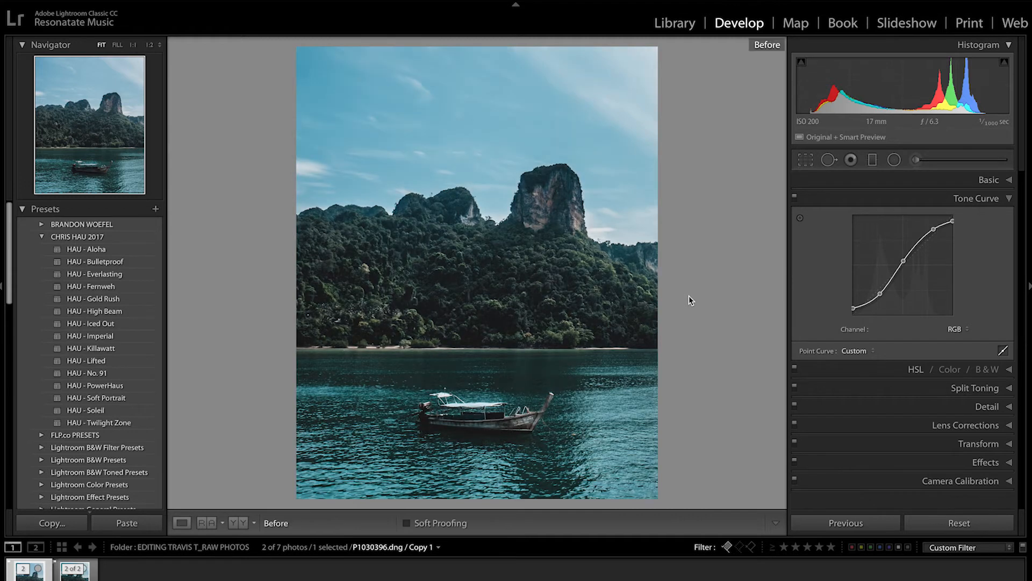
key("backslash")
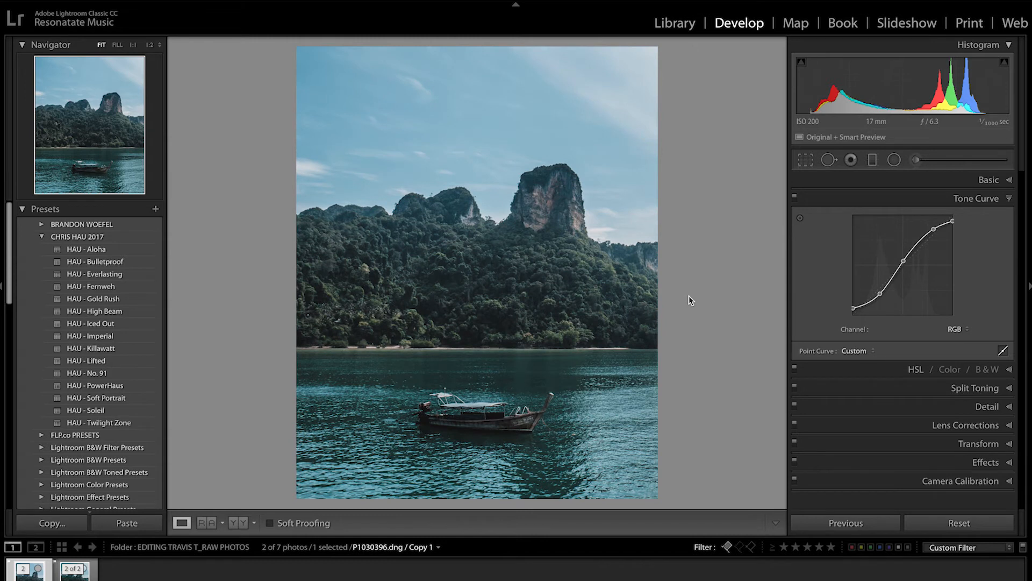
key("backslash")
key("backslash")
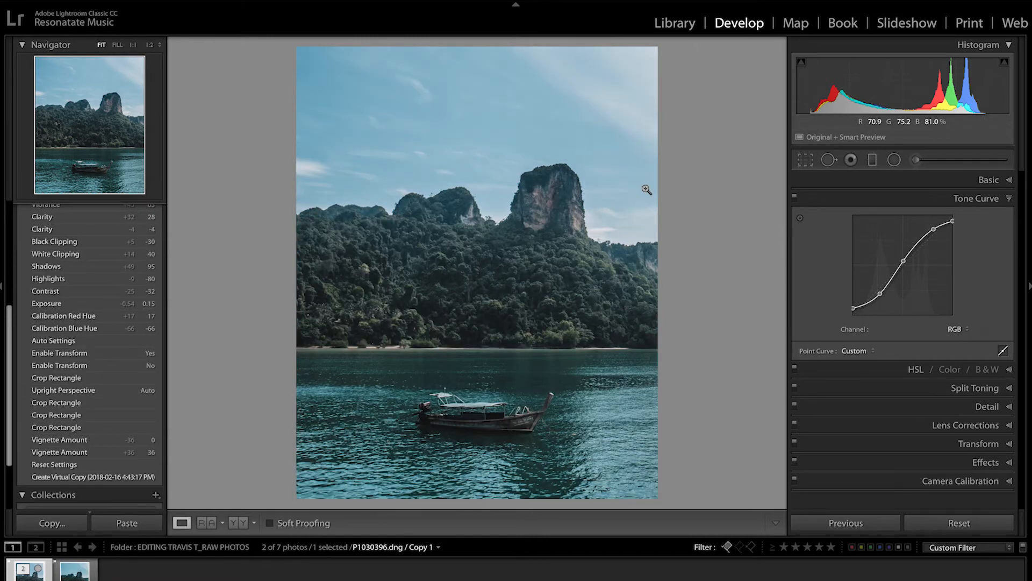
- Shift the individual color hues in HSL: Yellow to −69, Aqua to −5 and Blue to −4
left_click(892, 199)
left_click(924, 218)
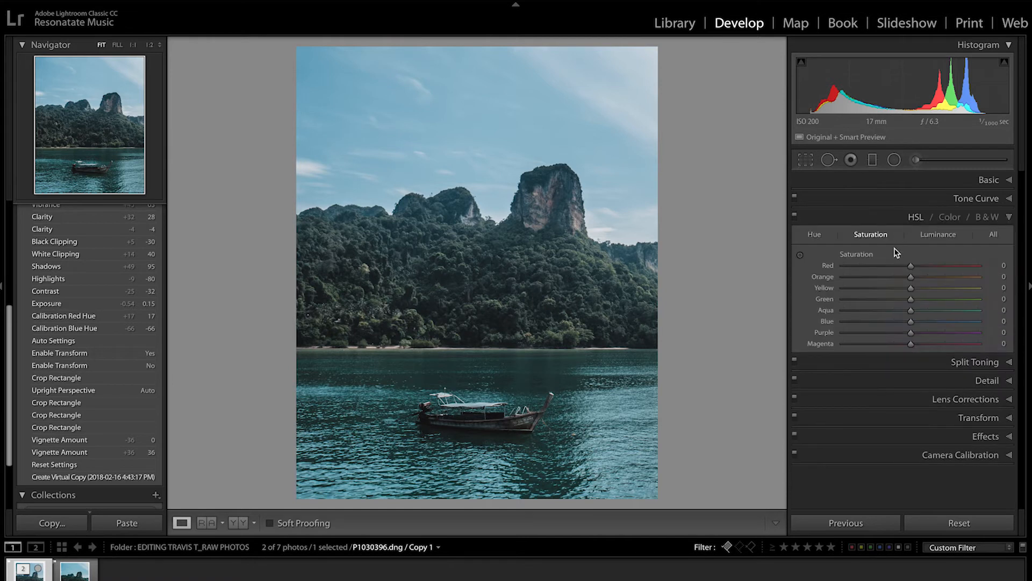
left_click(814, 235)
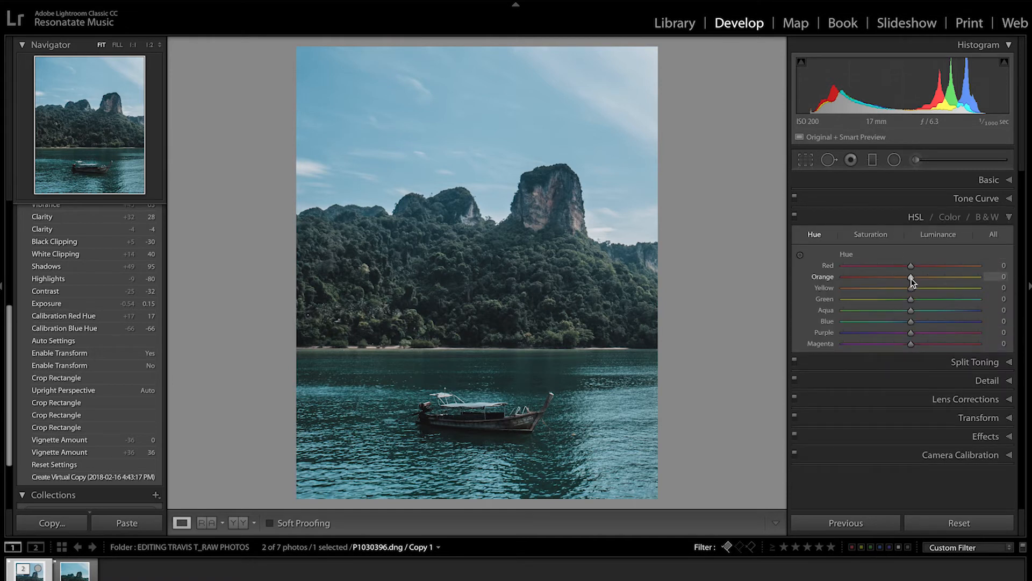
left_click_drag(911, 289, 864, 290)
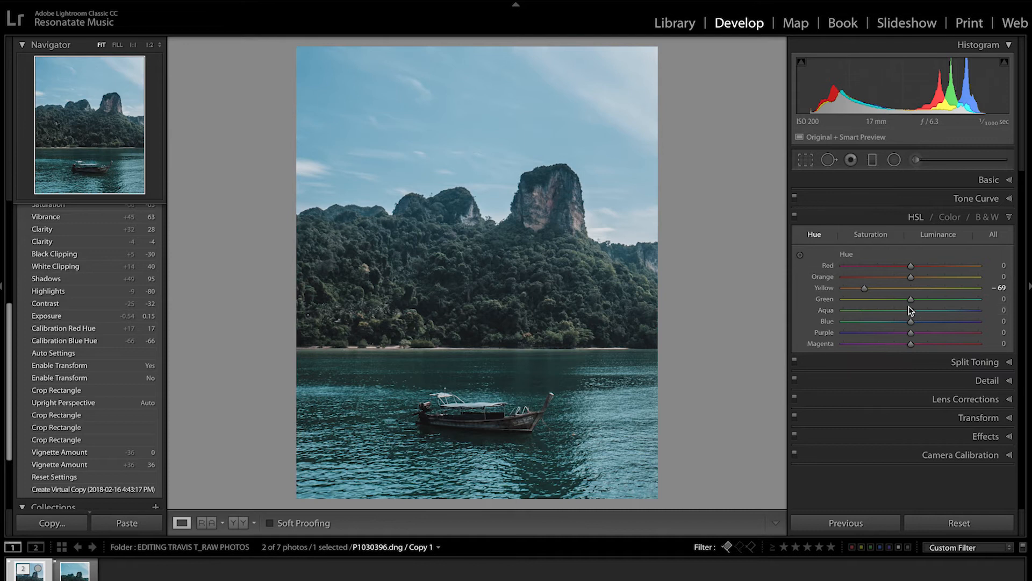
left_click_drag(913, 315, 912, 326)
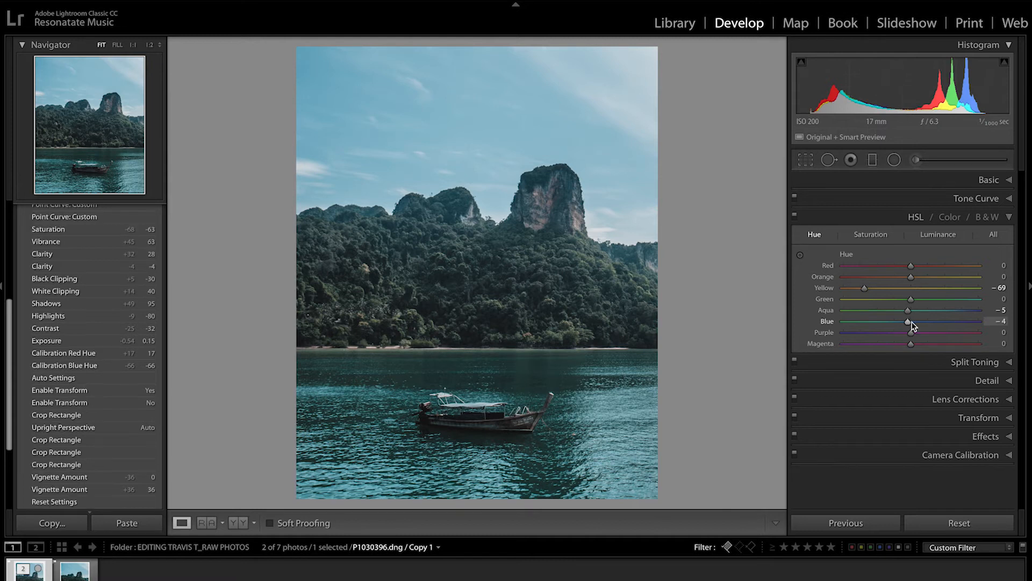
- Adjust the HSL saturation of individual colors: Yellow to −24, Green to +35 and Aqua to +13
left_click(871, 235)
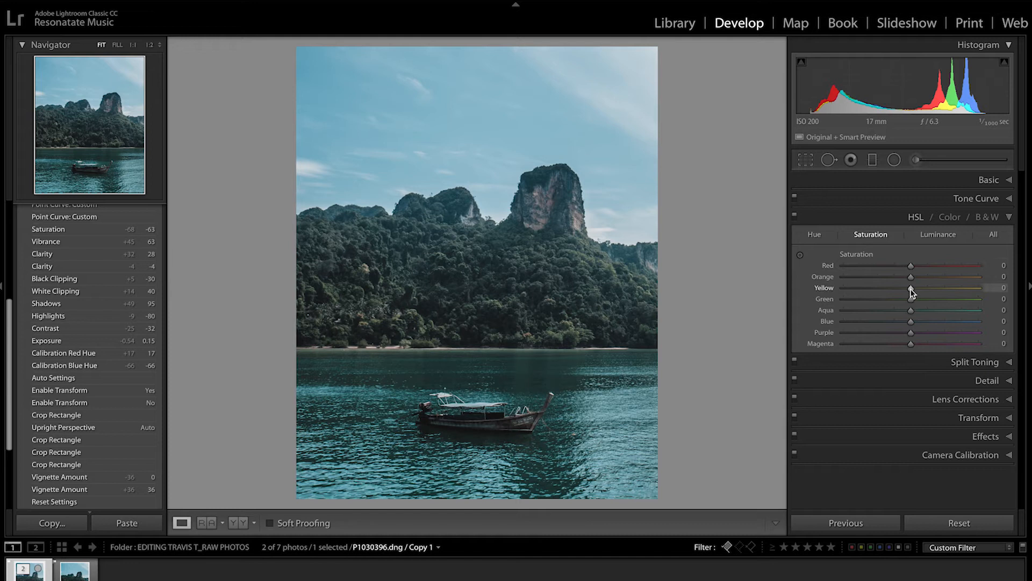
left_click_drag(911, 292, 894, 289)
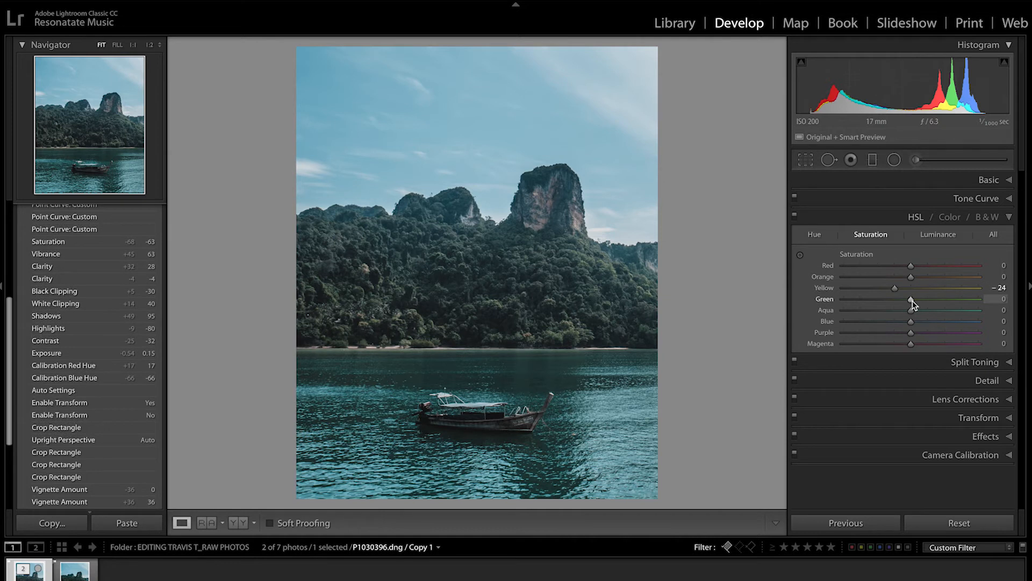
mouse_move(912, 301)
left_mouse_down()
mouse_move(935, 301)
mouse_move(920, 315)
left_mouse_up()
- Set the HSL luminance of Green to +33 and Aqua to −32, and compare the photo with and without the HSL adjustments
key("ctrl+alt+shift+l")
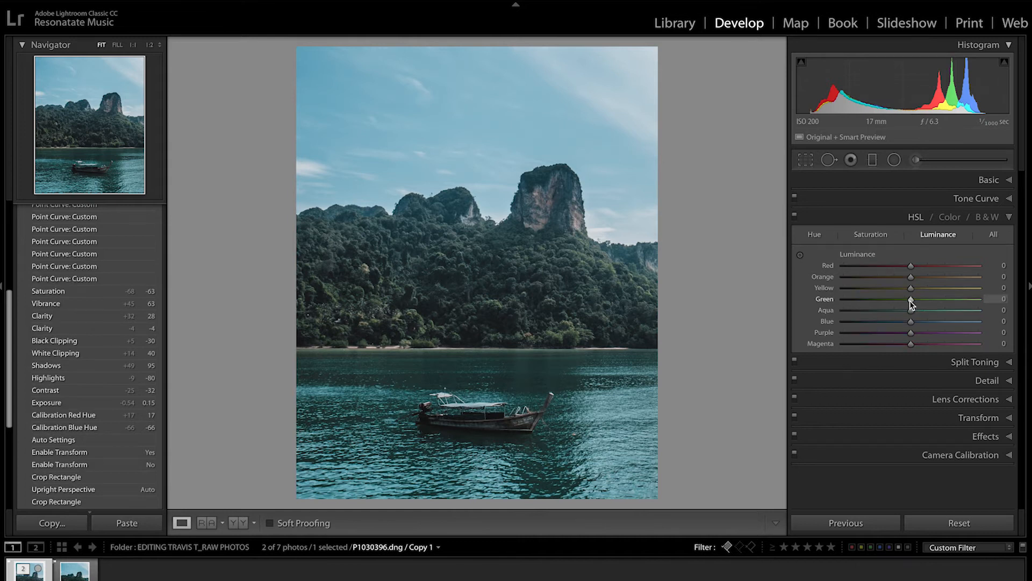
left_click_drag(912, 300, 889, 311)
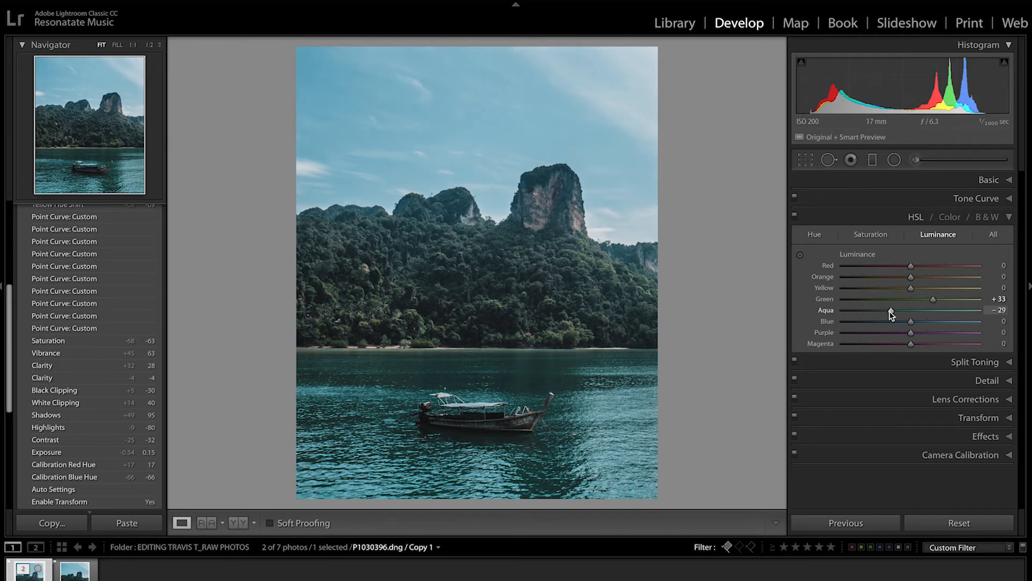
left_click_drag(890, 312, 889, 311)
left_click(795, 217)
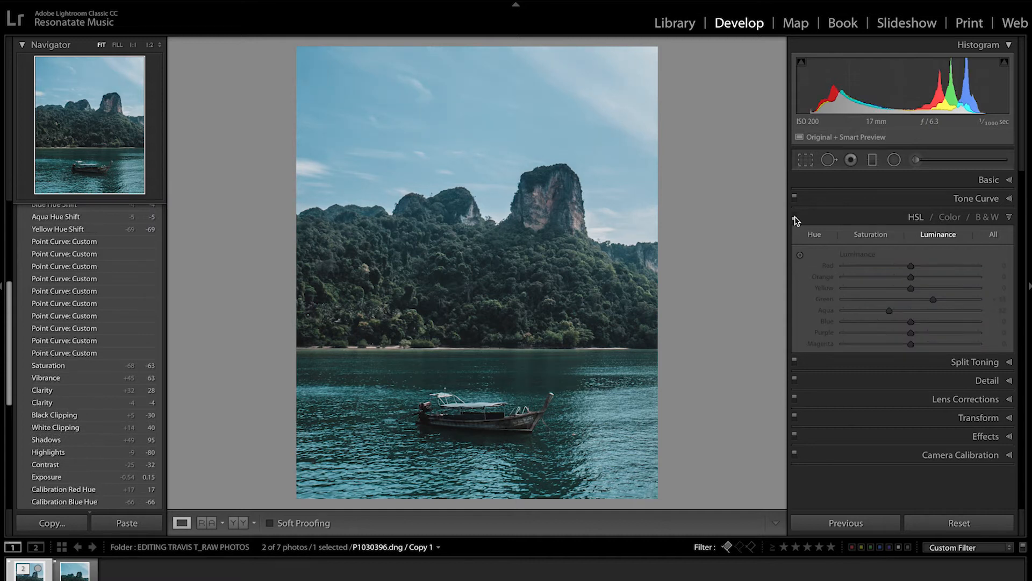
left_click(794, 217)
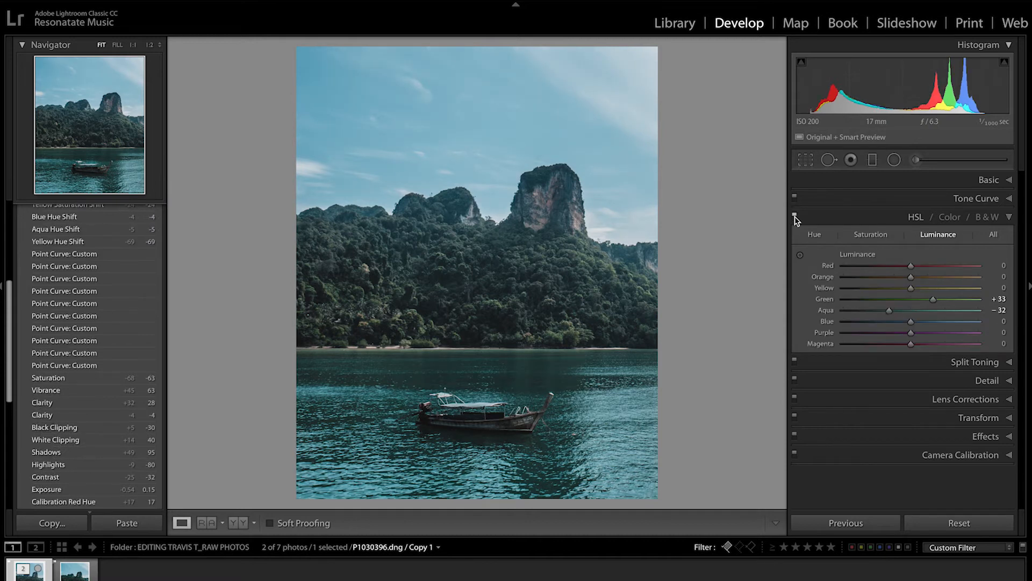
left_click(794, 217)
left_click(795, 217)
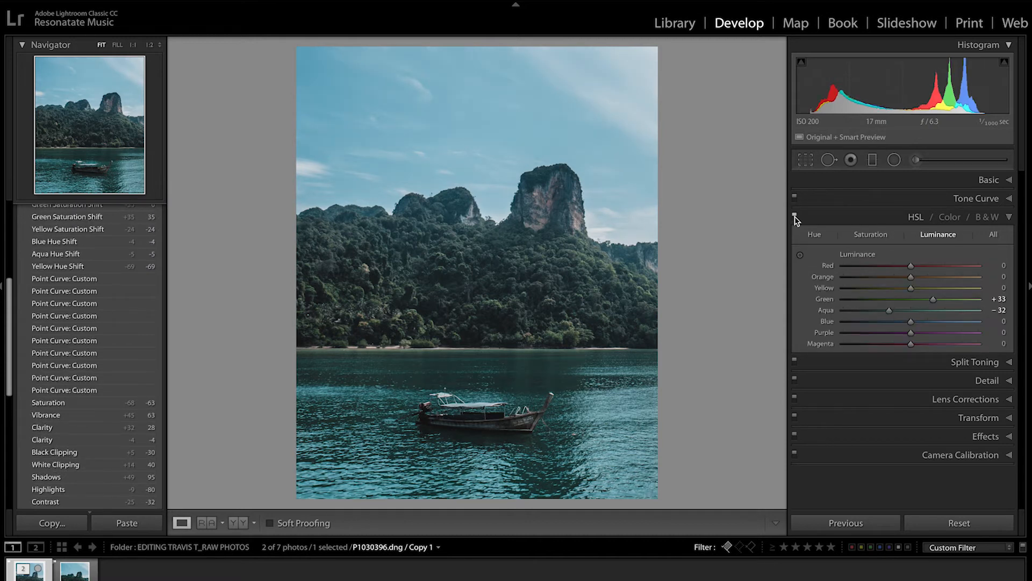
left_click(847, 218)
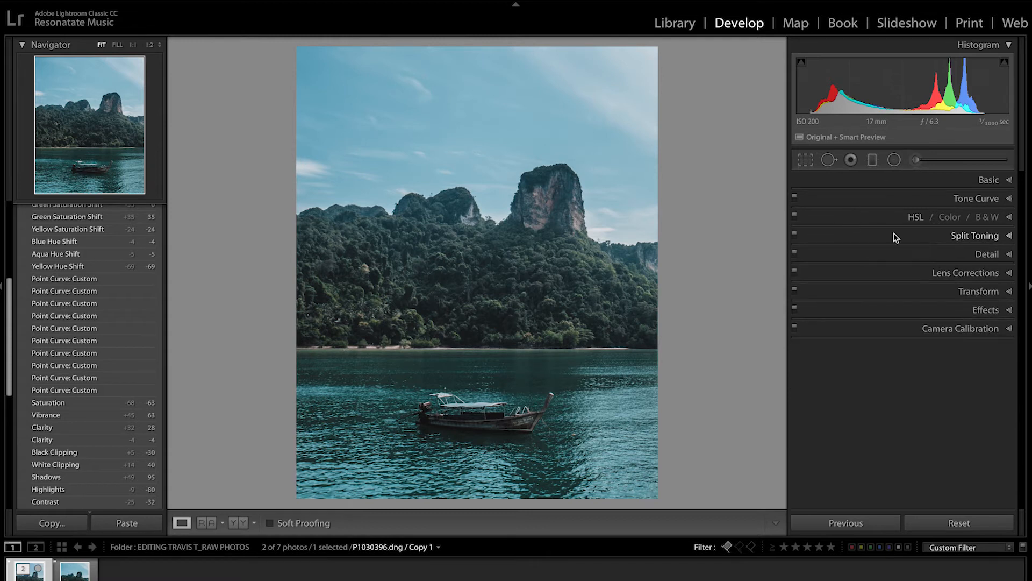
- Split-tone the photo with highlights at Hue 41 and Saturation 7, shadows at Hue 143 and Saturation 5, and Balance +34
left_click(894, 234)
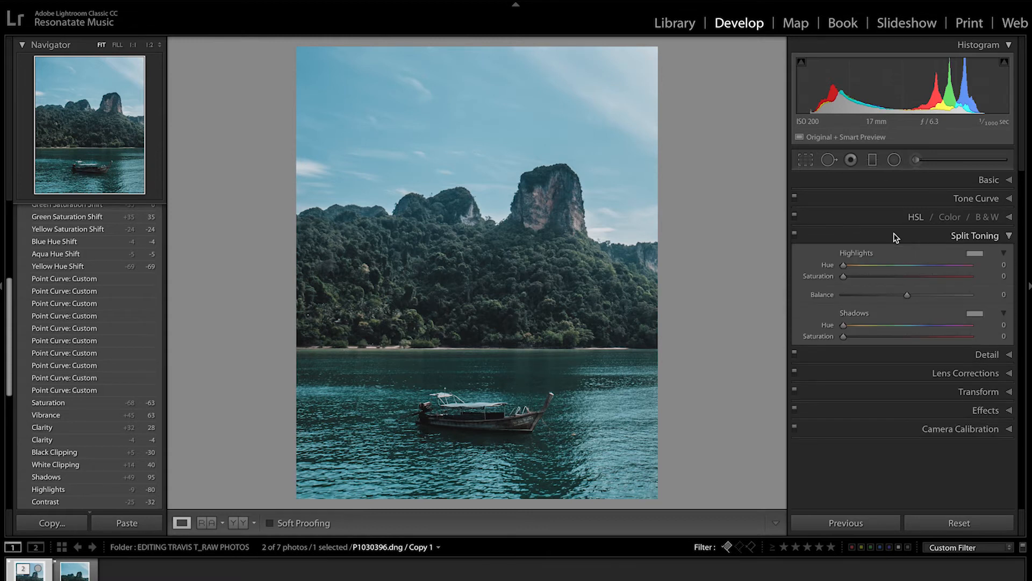
left_click_drag(843, 266, 859, 269)
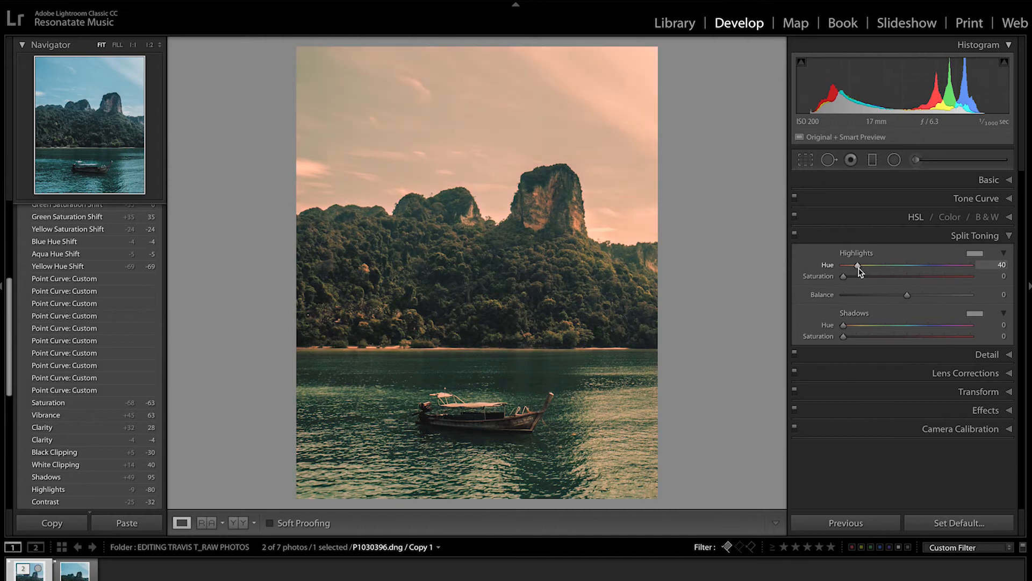
left_click_drag(859, 271, 858, 271)
left_click_drag(859, 271, 852, 276)
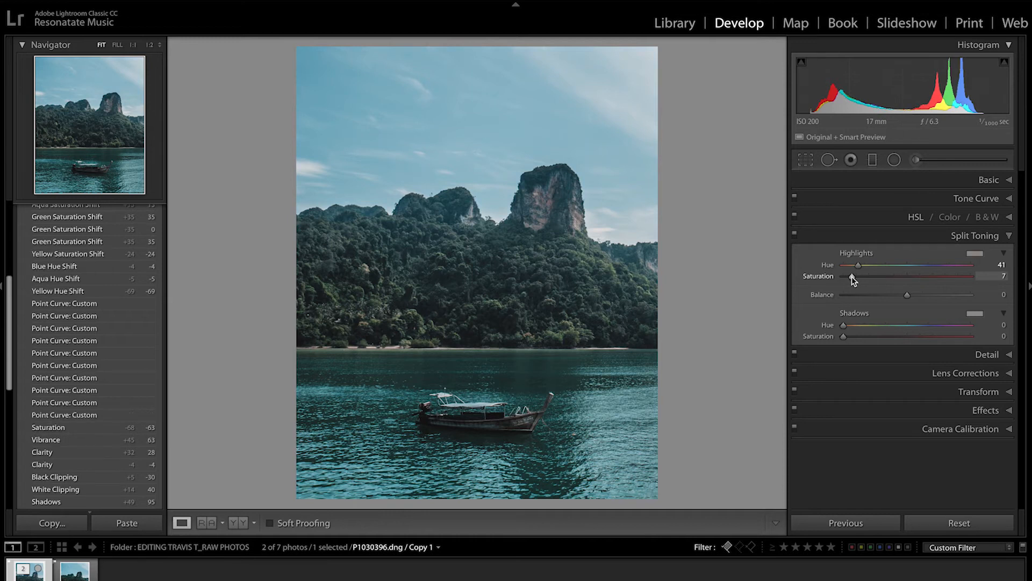
left_click_drag(844, 328, 896, 329)
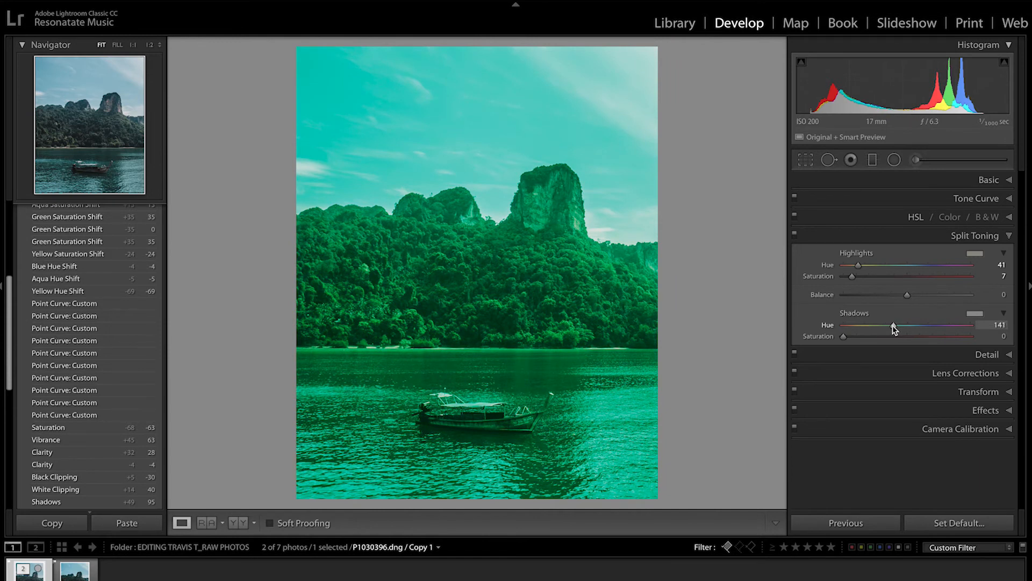
left_click_drag(892, 325, 851, 339)
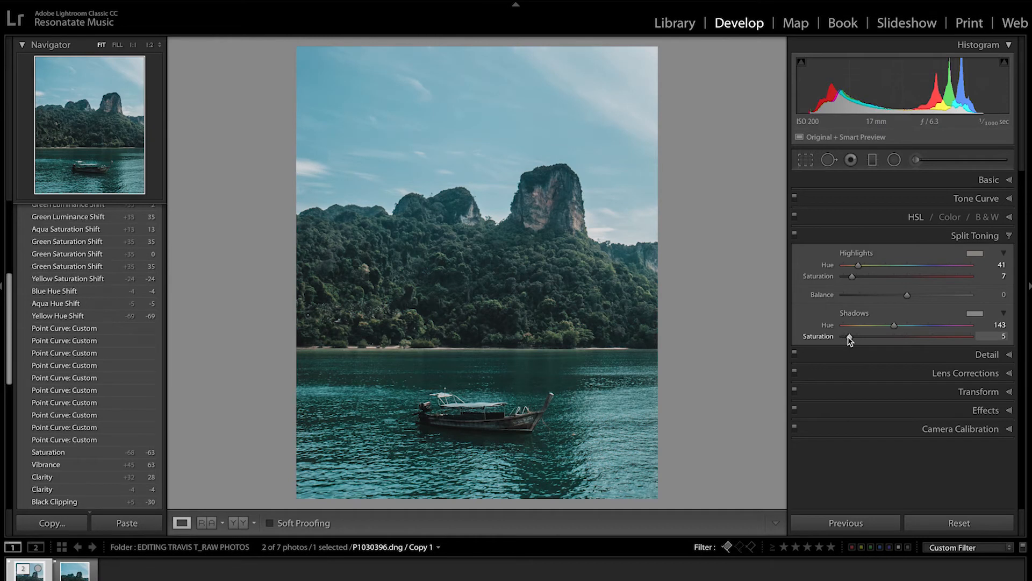
left_click_drag(907, 299, 929, 301)
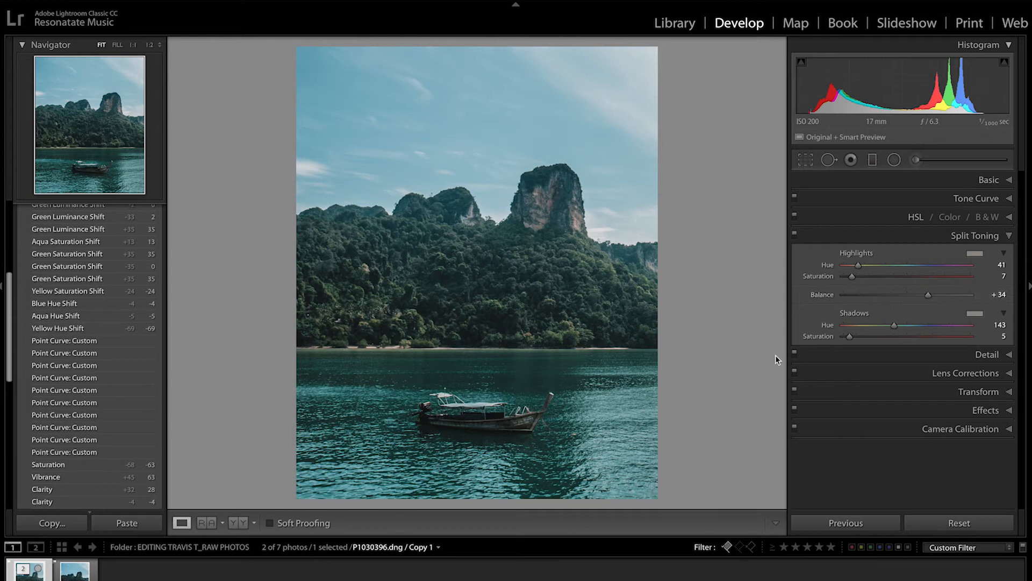
- Set the Sharpening Amount to 66 and its Masking to 77
left_click(926, 356)
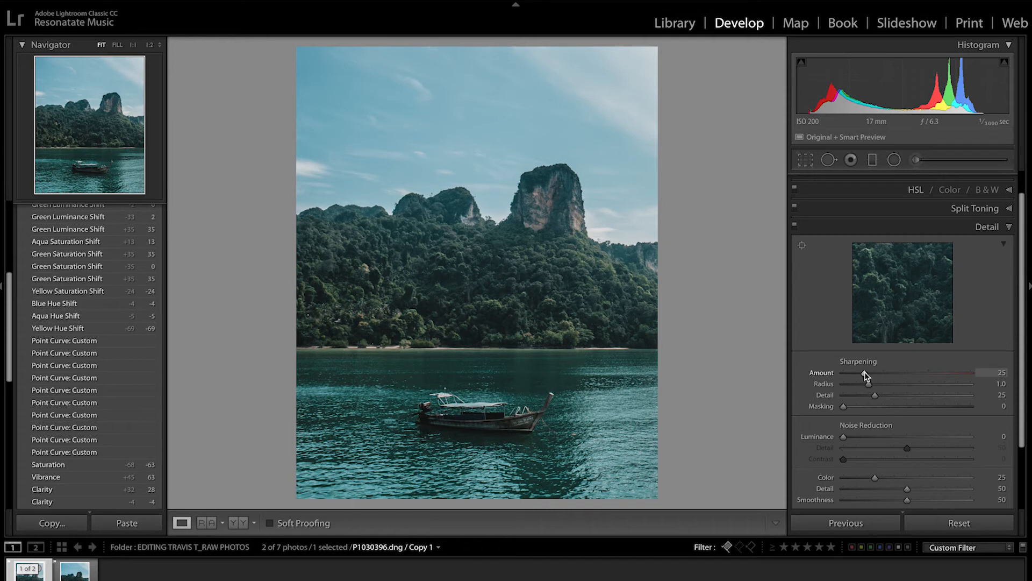
left_click_drag(866, 375, 900, 377)
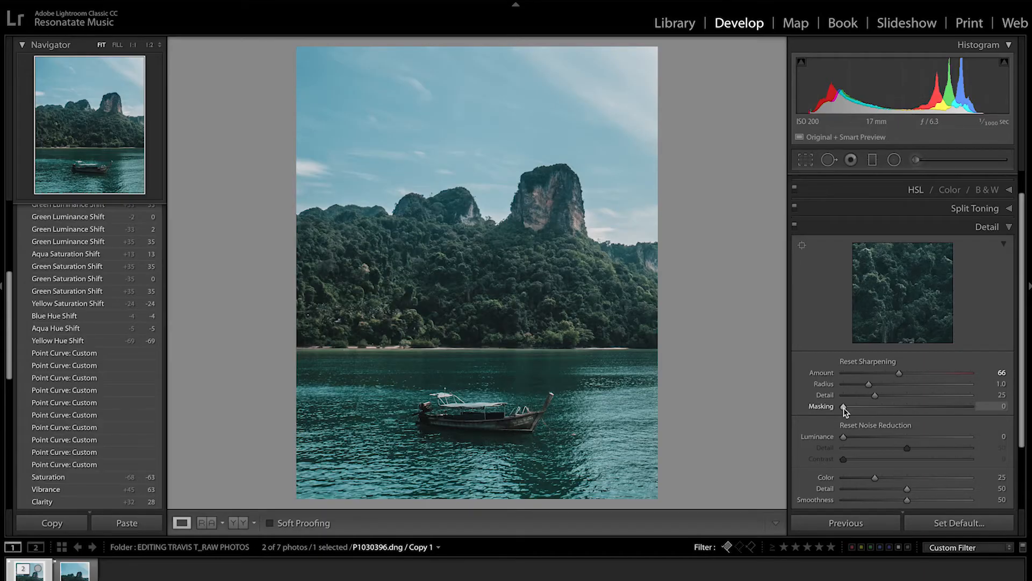
left_click_drag(844, 408, 941, 408)
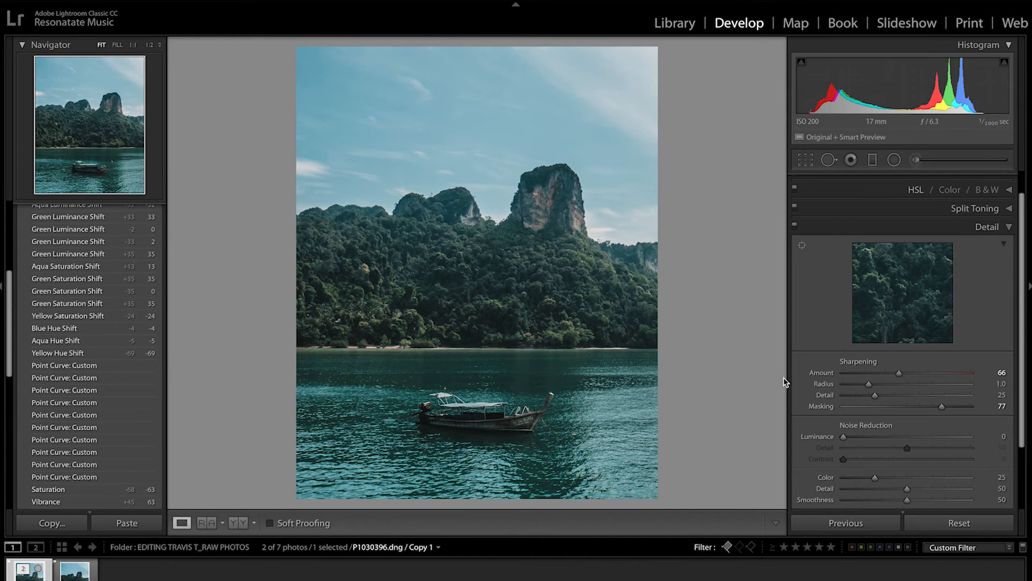
- Try enabling the lens profile corrections with the built-in profile
left_click(922, 272)
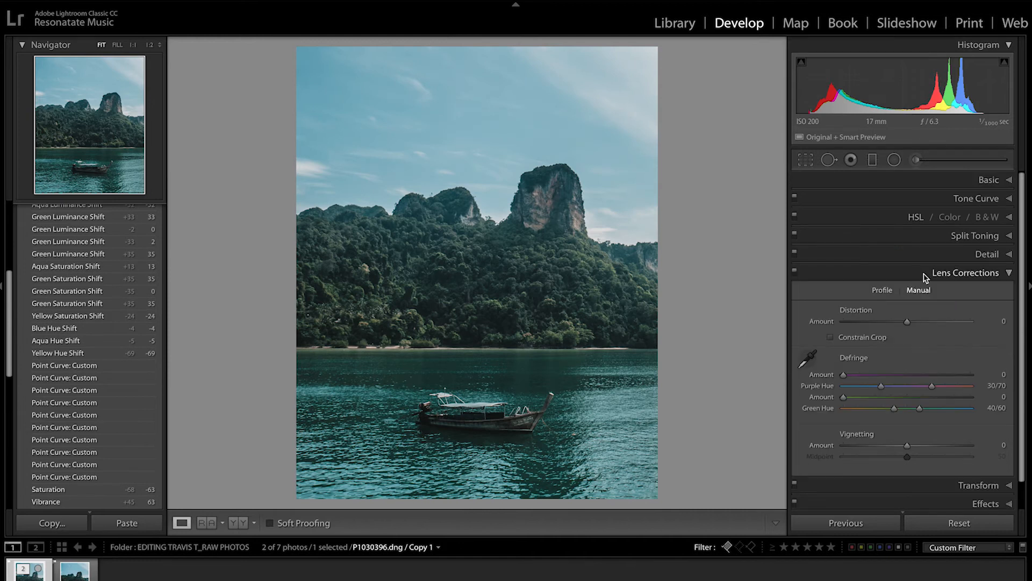
left_click(882, 291)
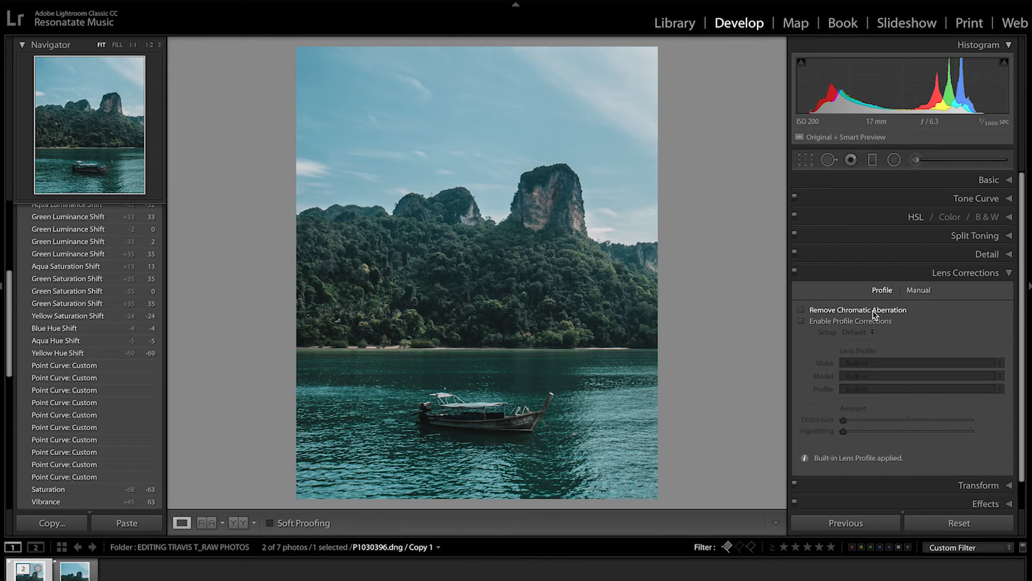
left_click(866, 321)
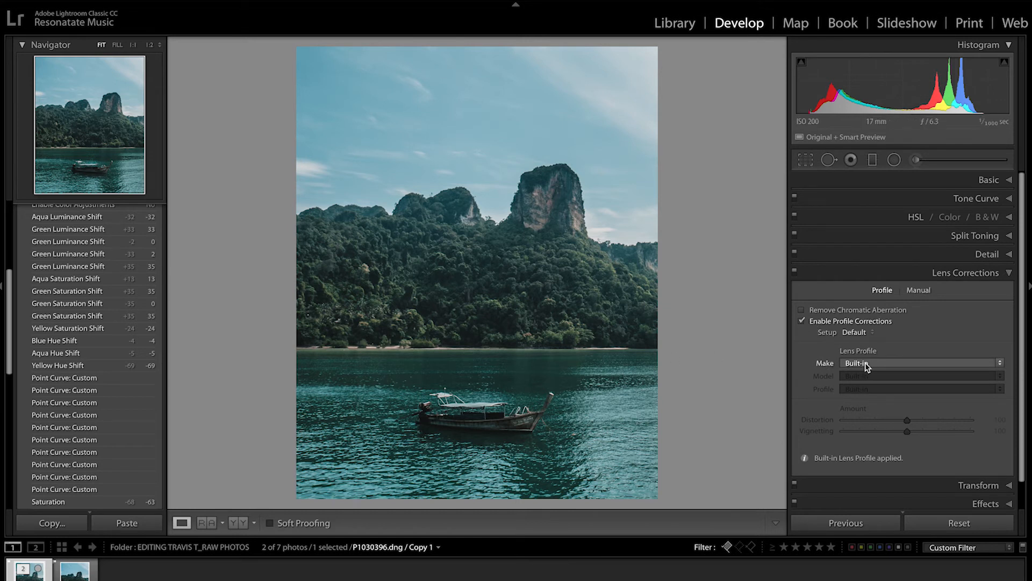
left_click(802, 321)
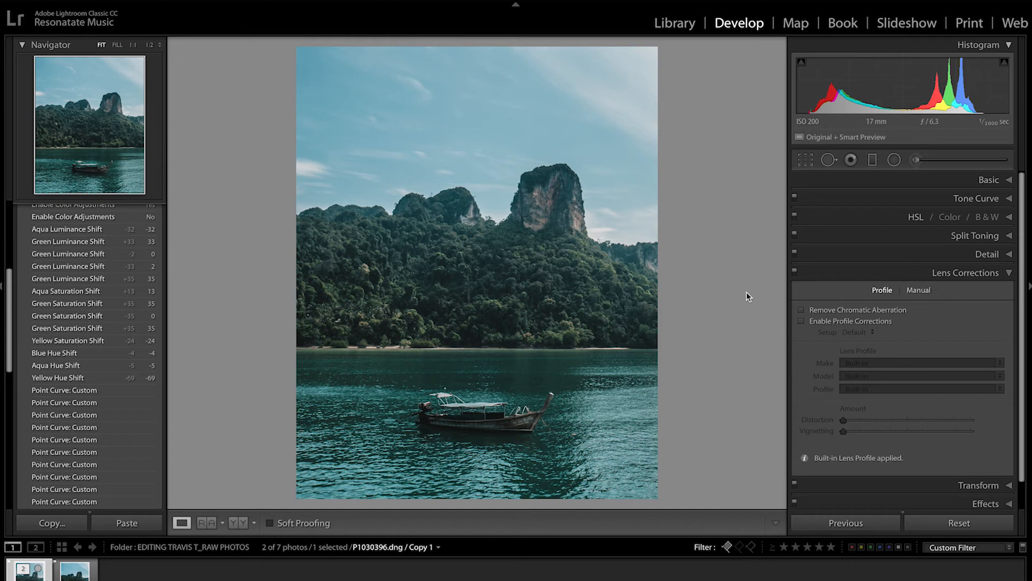
left_click(880, 274)
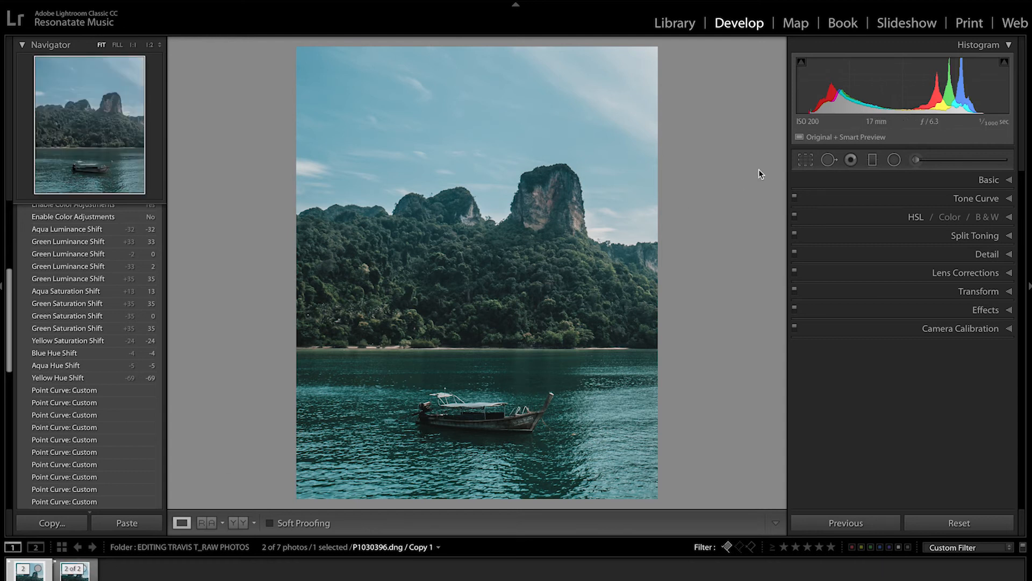
- Paint an Adjustment Brush mask over the cliffs and forested hillside, using the mask overlay to check the coverage
left_click(916, 160)
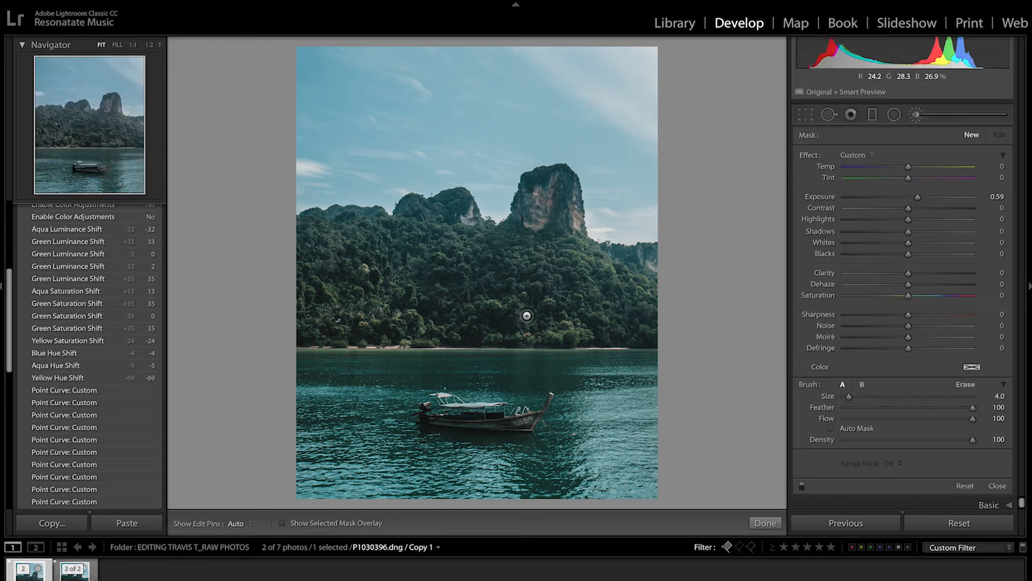
scroll(527, 315, "up", 5)
left_click(281, 524)
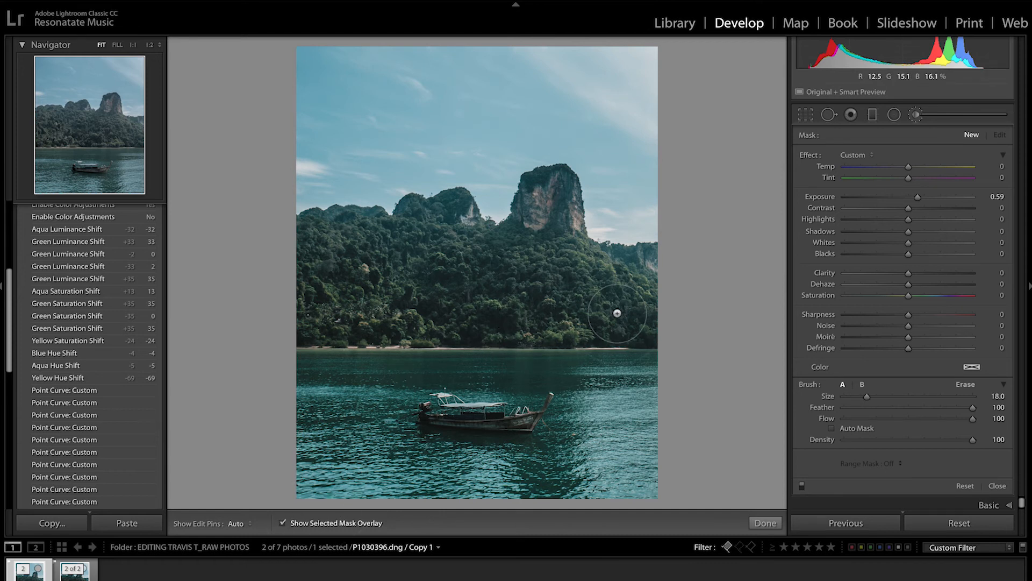
key("h")
mouse_move(639, 318)
left_mouse_down()
mouse_move(342, 309)
mouse_move(309, 280)
mouse_move(312, 265)
mouse_move(353, 262)
mouse_move(639, 288)
mouse_move(408, 320)
mouse_move(295, 320)
mouse_move(330, 251)
left_mouse_up()
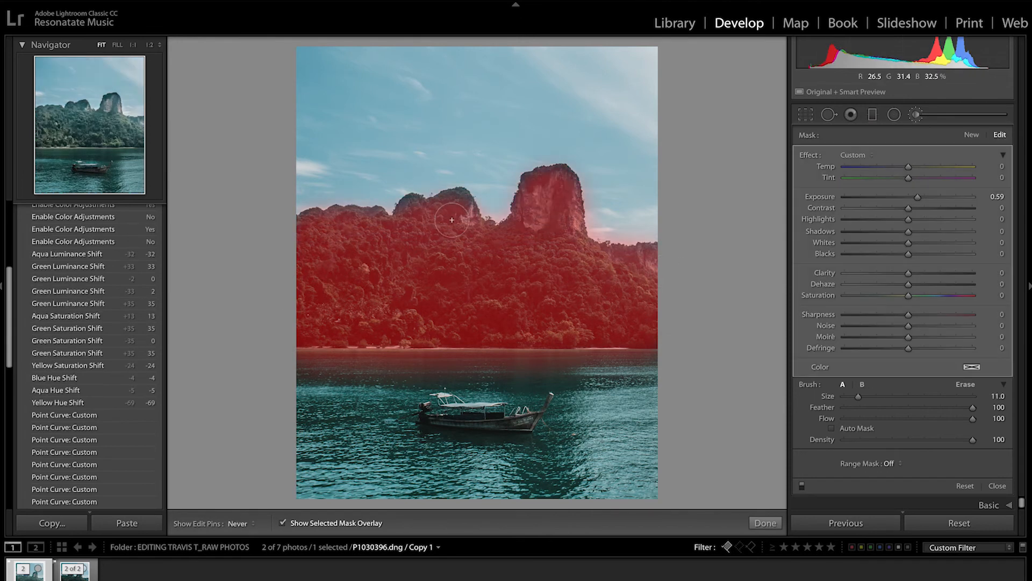
left_click(282, 523)
- Set the brush's Exposure to 0.12, Clarity to 16, Dehaze to 12 and Sharpness to 35, and compare the brush adjustments on and off
left_click_drag(918, 197, 912, 200)
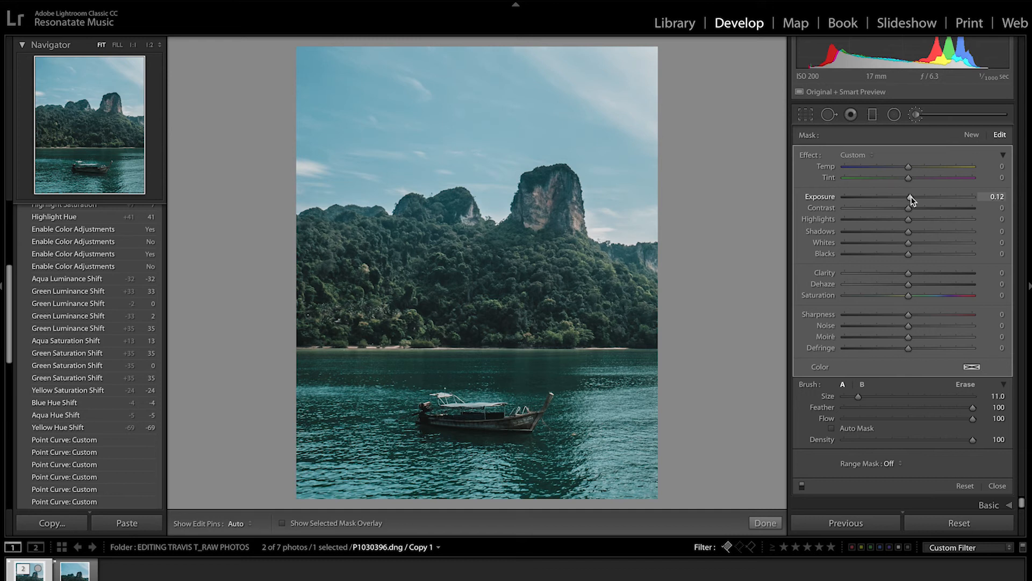
left_click_drag(908, 274, 919, 277)
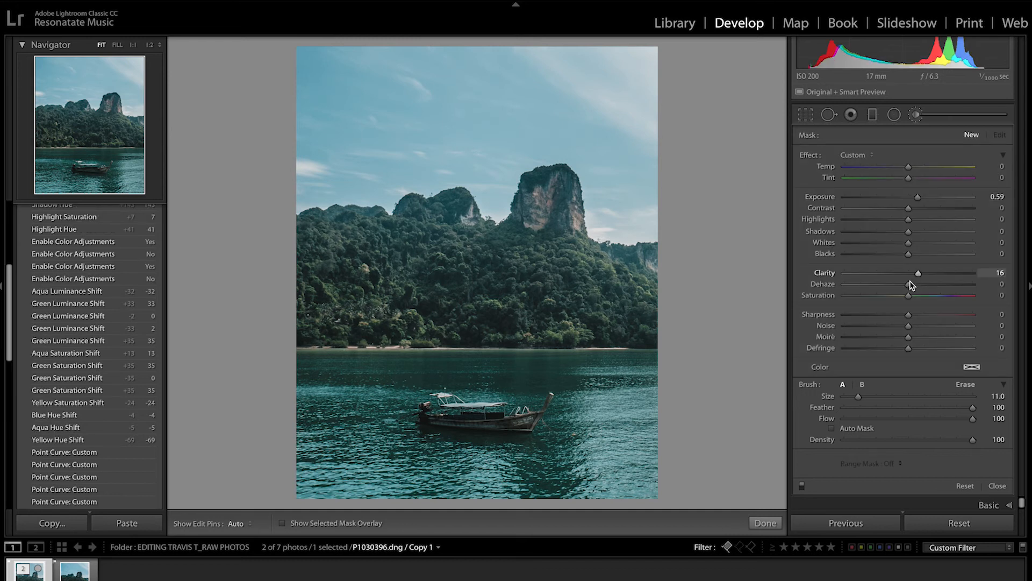
left_click_drag(908, 284, 915, 285)
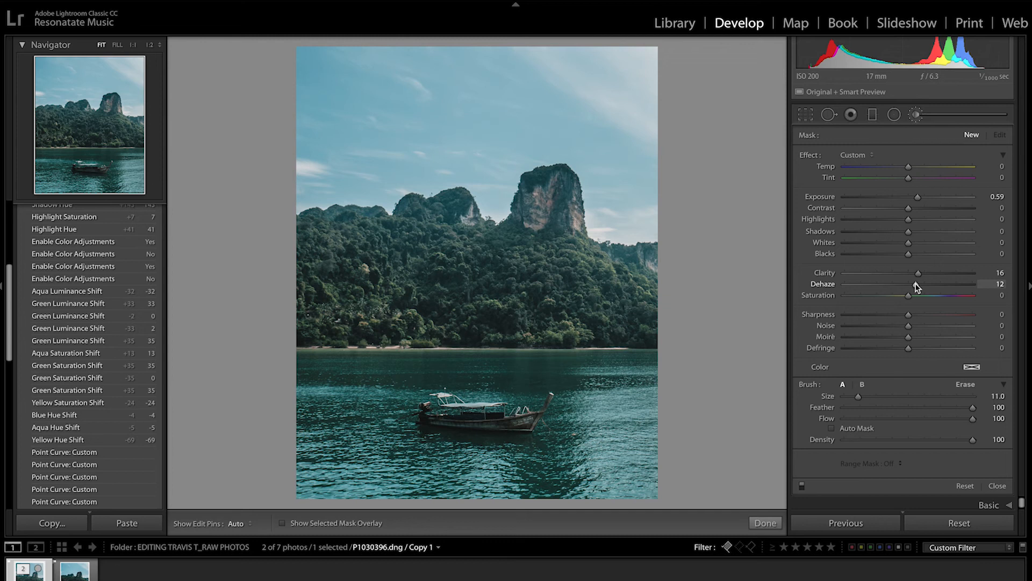
left_click_drag(910, 317, 934, 321)
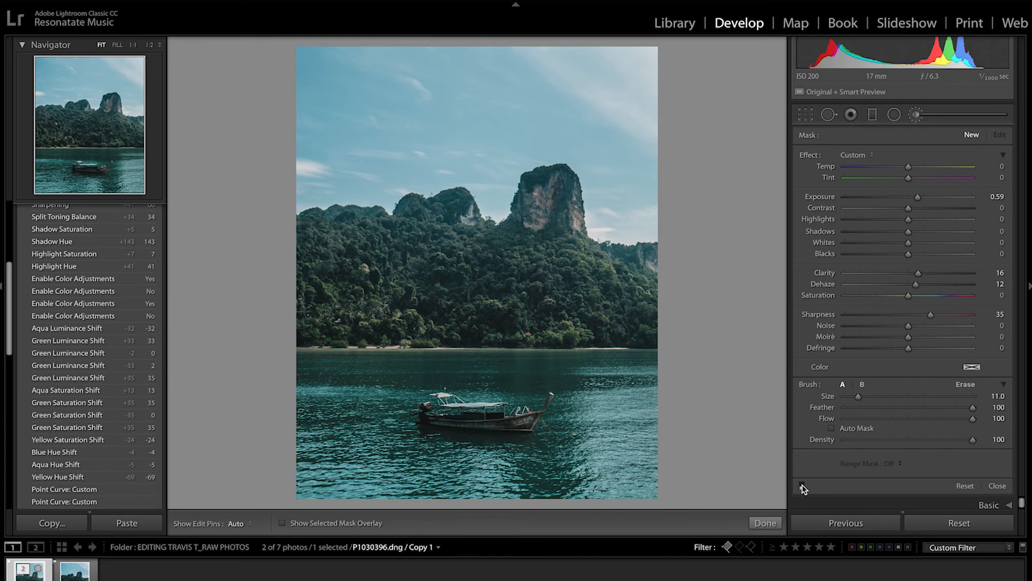
left_click(802, 485)
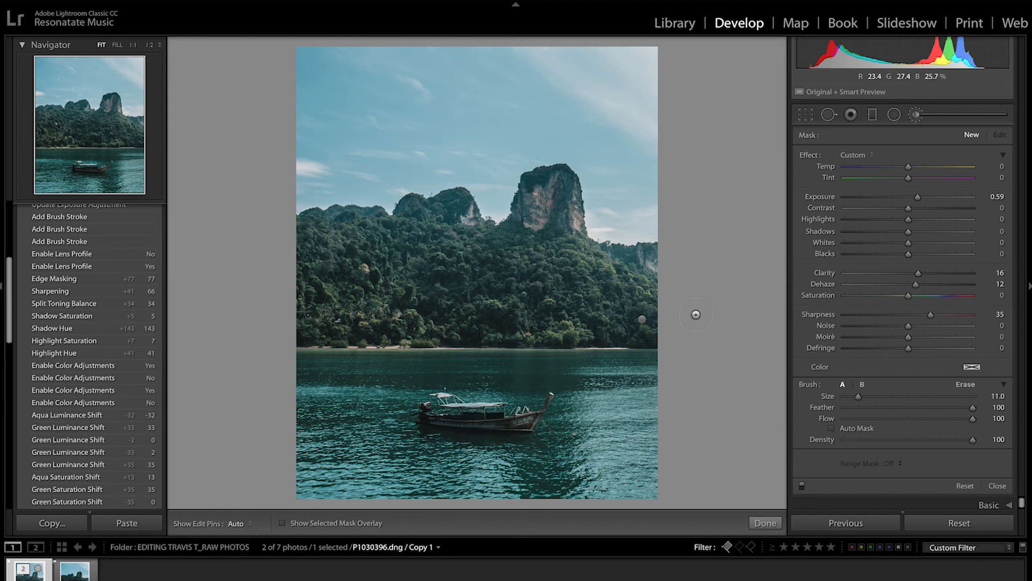
- Create a new brush adjustment with its effects at zero and paint its mask over the boat, checking the coverage with the overlay
left_click(971, 136)
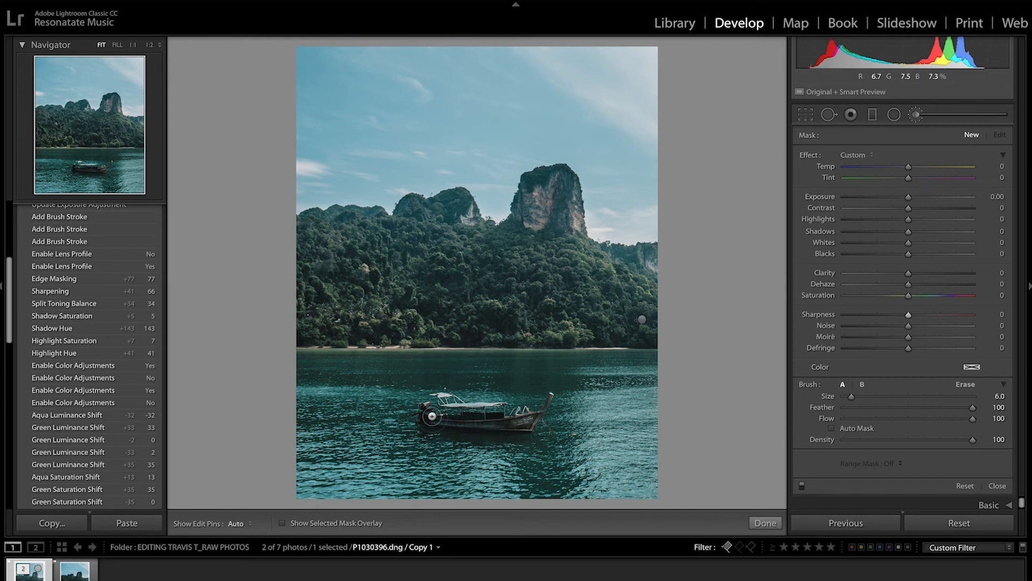
key("z")
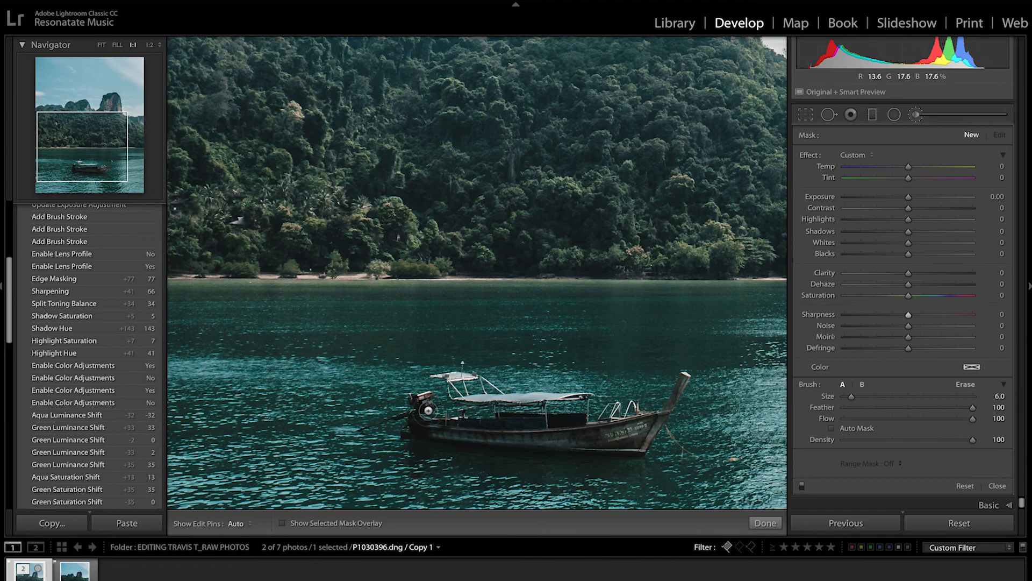
key("h")
mouse_move(419, 418)
left_mouse_down()
mouse_move(459, 432)
mouse_move(588, 436)
left_mouse_up()
key("h")
key("o")
key("h")
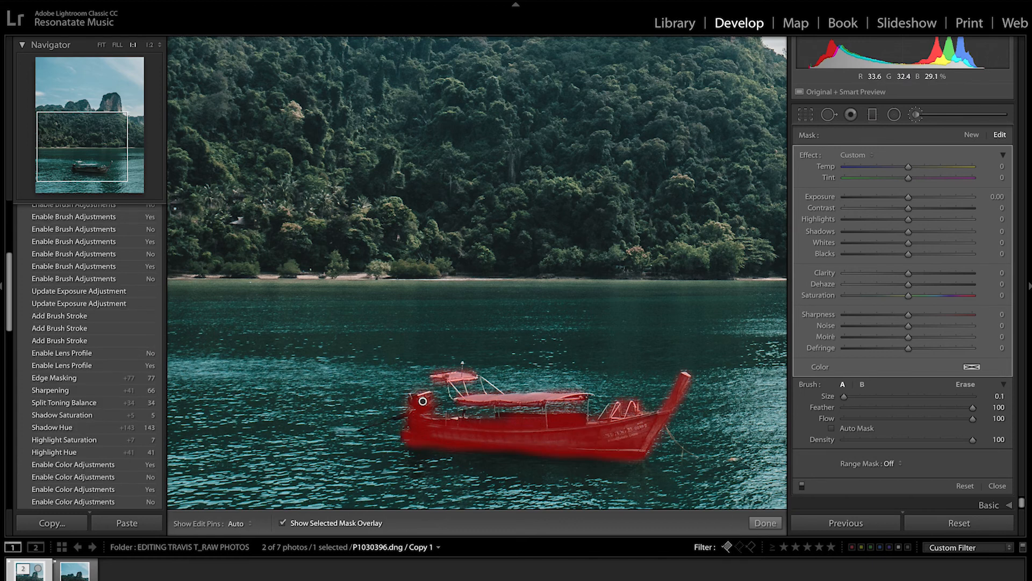
key("]")
key("z")
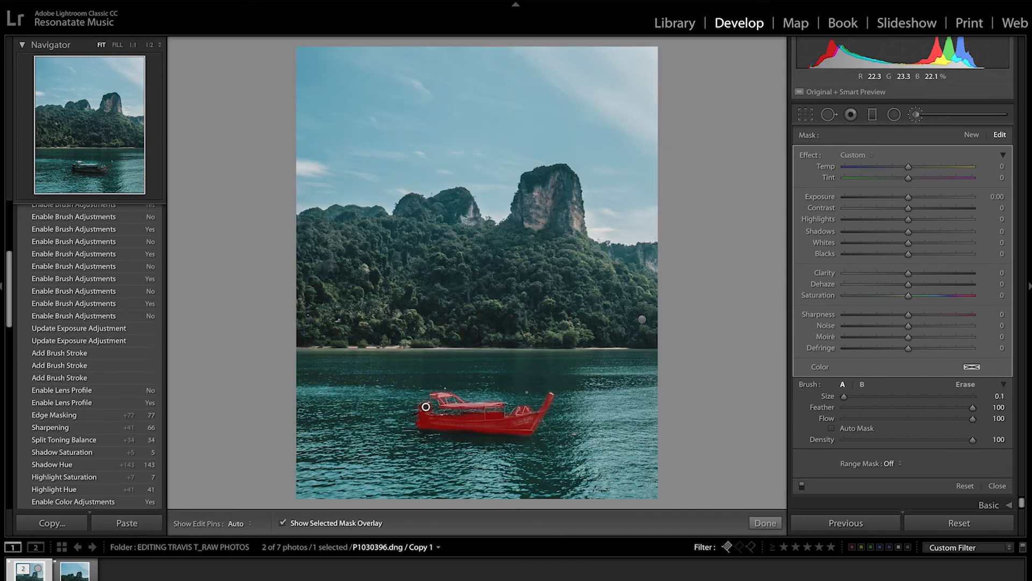
key("o")
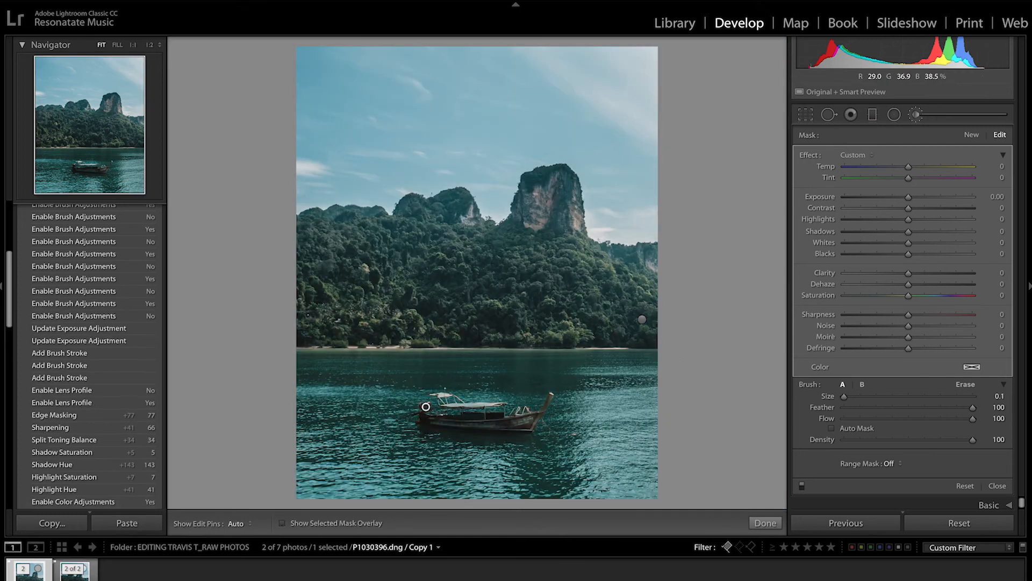
- Brighten the boat by raising its brush Exposure to 0.60 and lifting its Shadows, and close the Adjustment Brush
left_click_drag(908, 197, 920, 198)
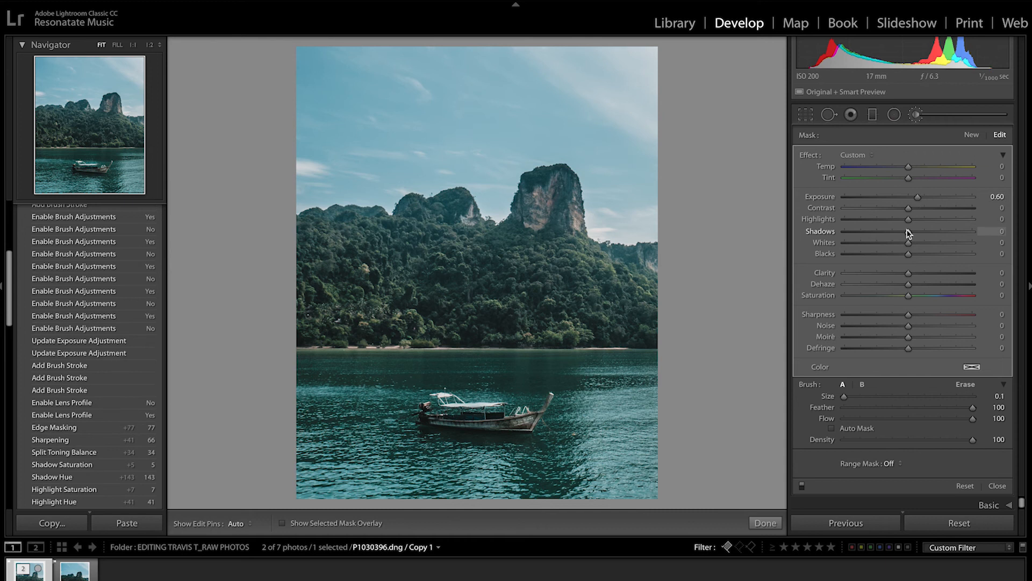
left_click_drag(908, 232, 925, 232)
left_click_drag(923, 232, 920, 232)
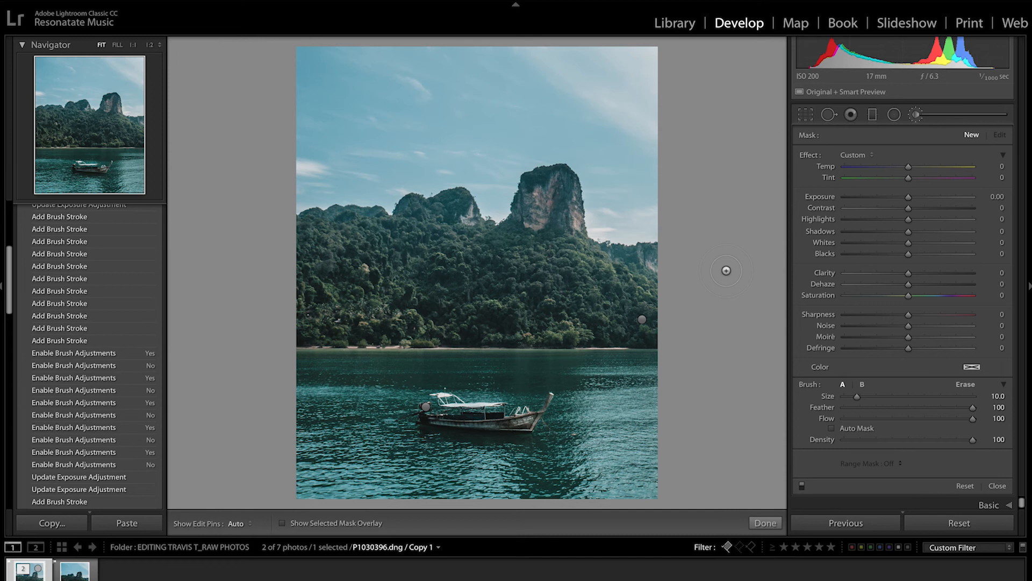
left_click(921, 111)
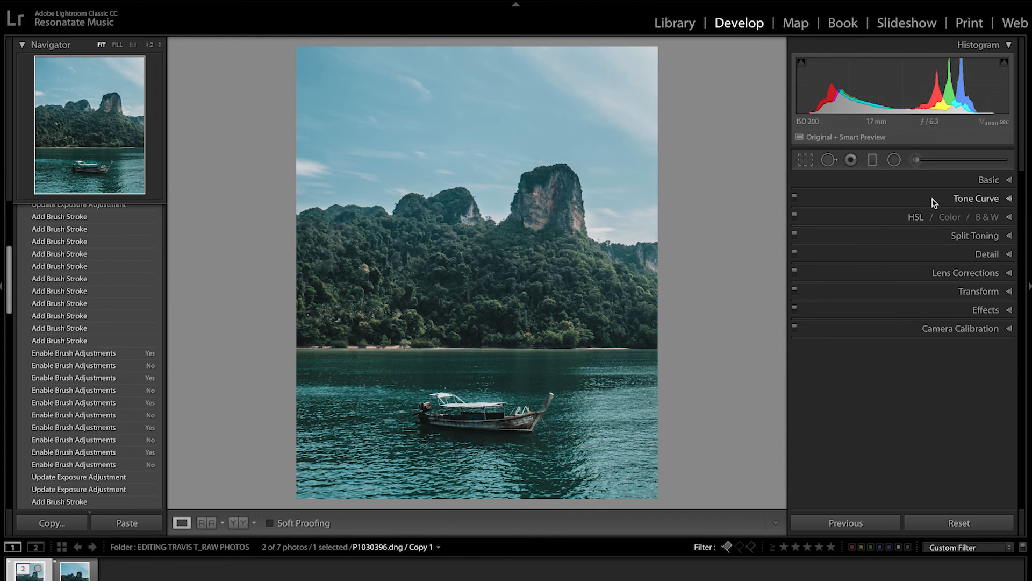
- Fine-tune the dark end of the RGB tone curve, placing the shadow point at about 27.5 / 18.8 % and adjusting the black endpoint
left_click(934, 201)
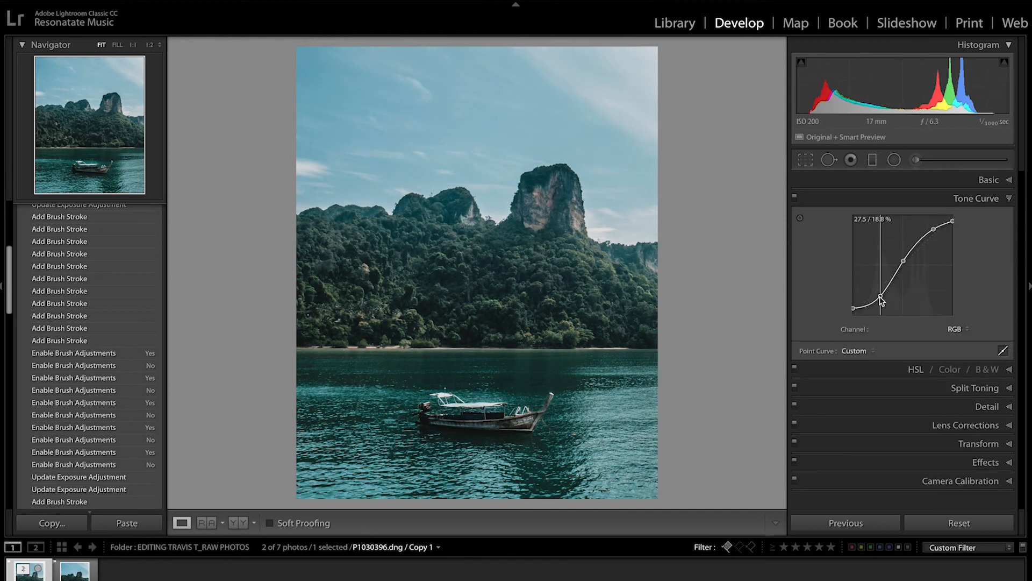
left_click(881, 299)
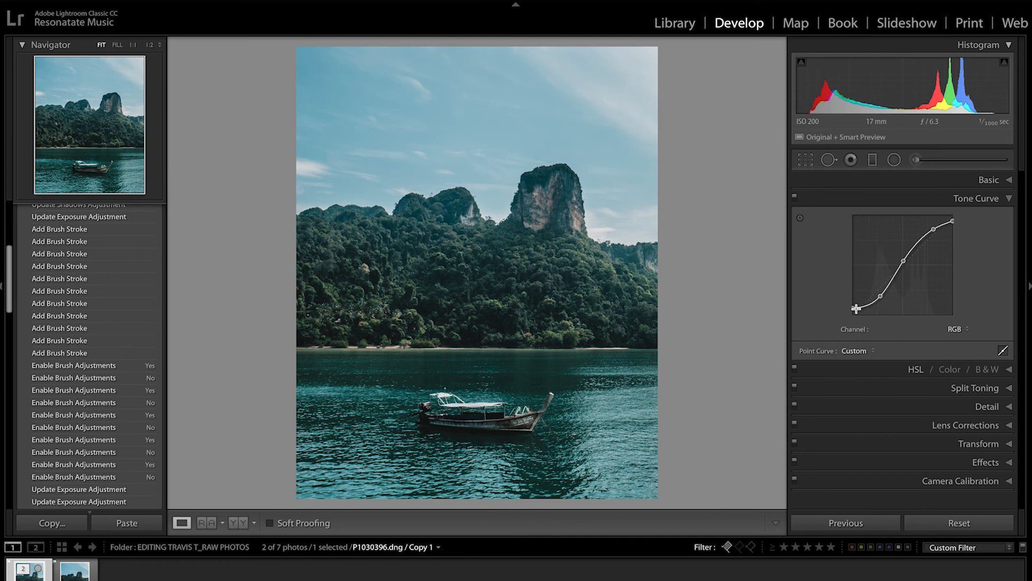
left_click_drag(854, 307, 851, 307)
- Reduce the photo's overall Saturation to −75 in the Basic adjustments
left_click(970, 180)
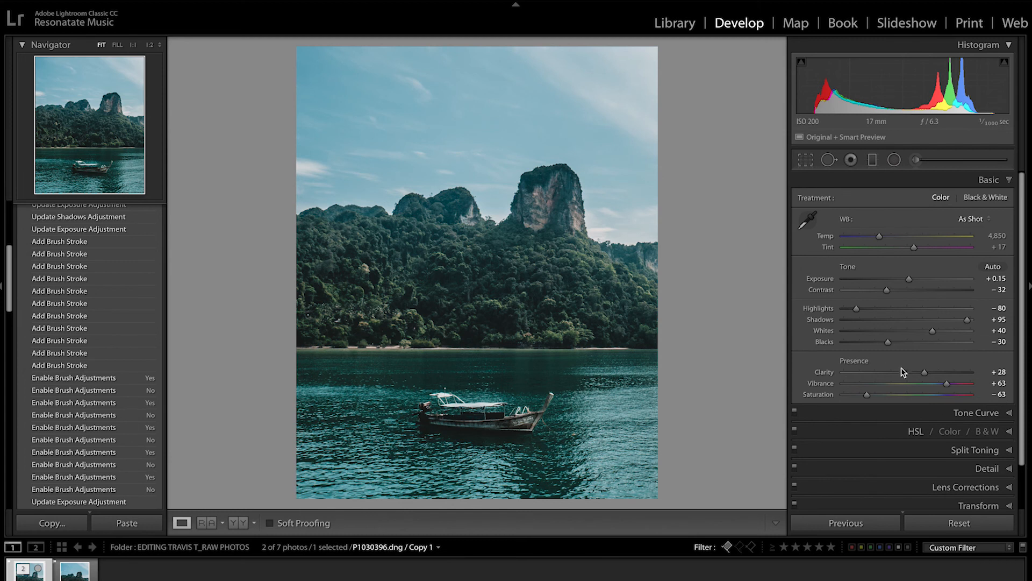
left_click_drag(866, 395, 859, 396)
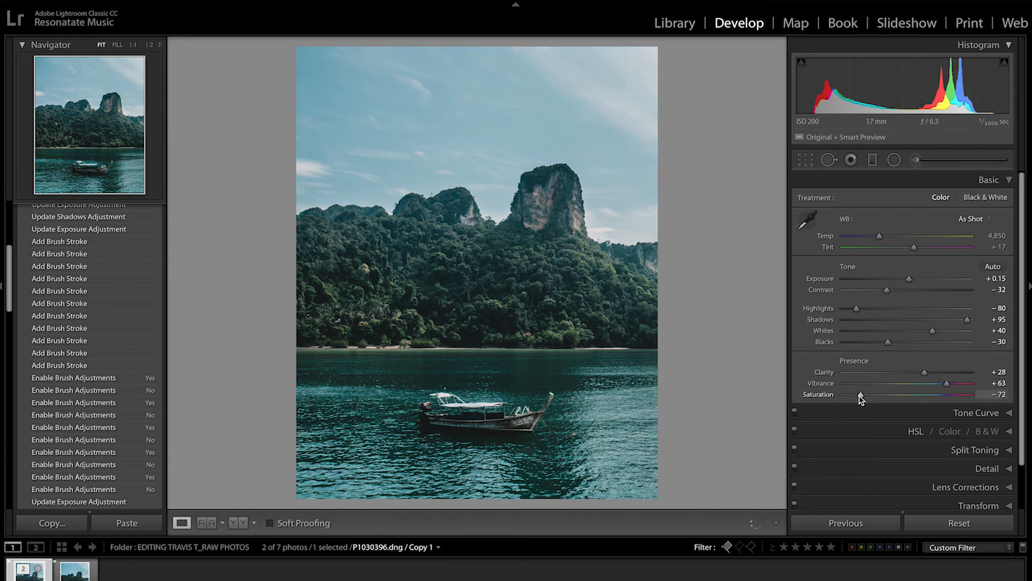
left_click_drag(860, 398, 860, 398)
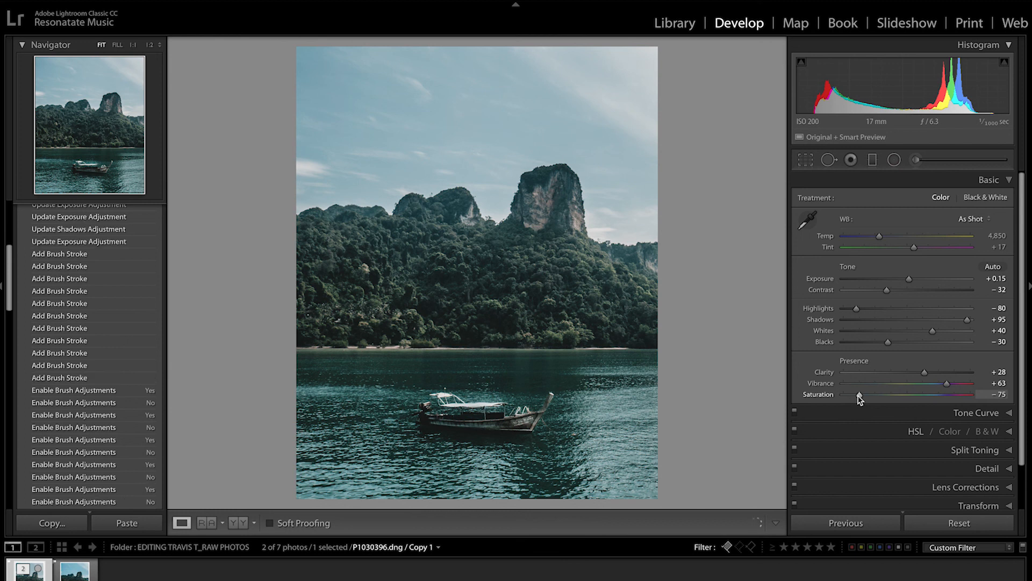